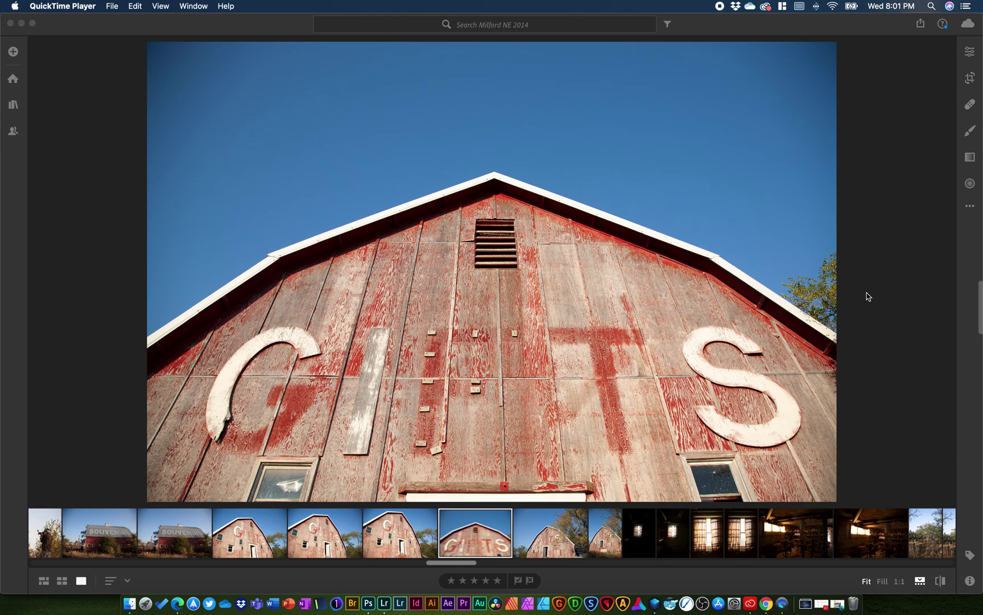
# - Check the barn photo's file info and compare it with the neighbouring barn shots, ending on the front-on GIFTS photo
pyautogui.click(965, 581)
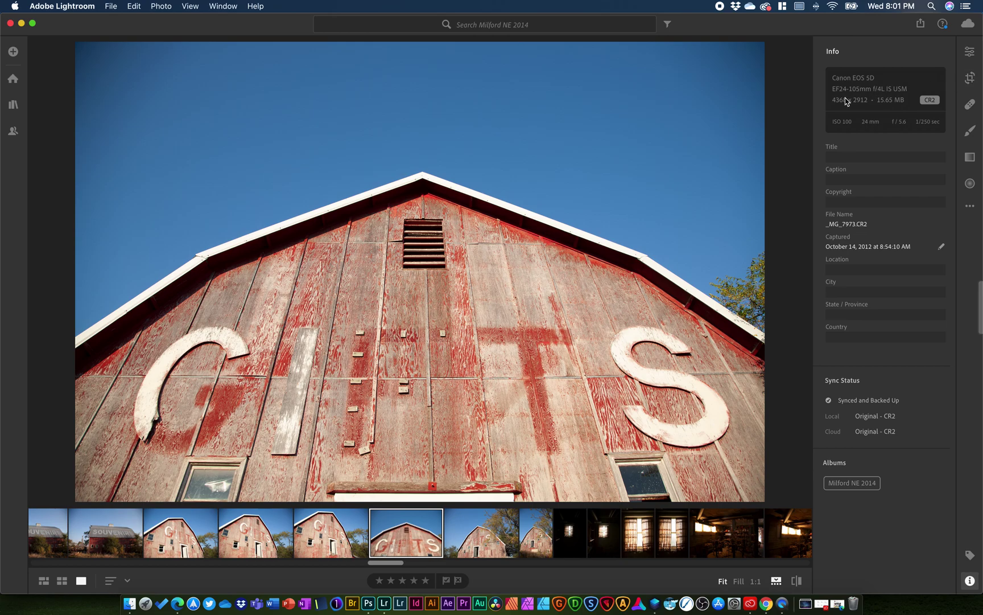
pyautogui.click(970, 584)
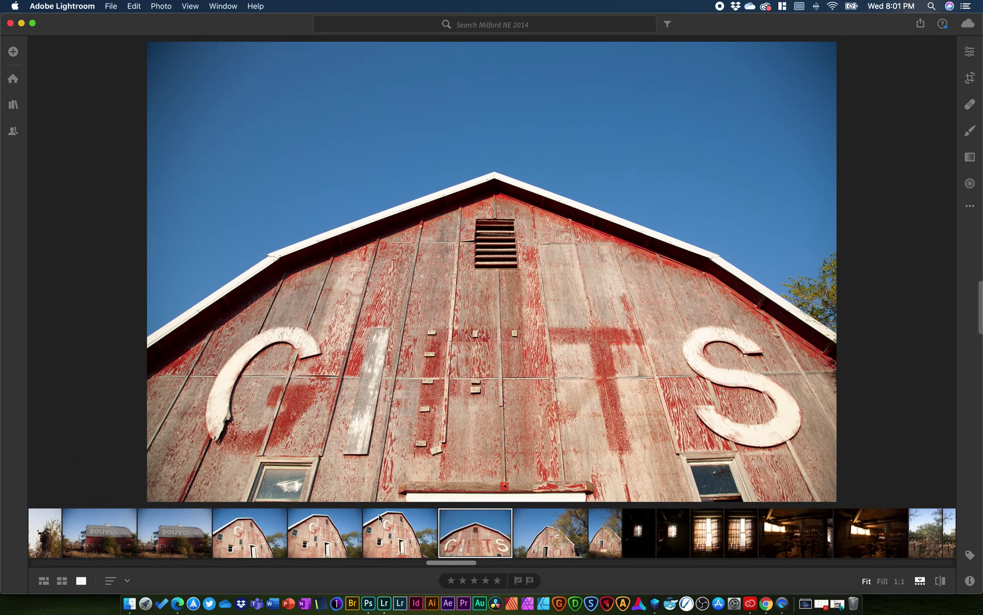
pyautogui.click(284, 550)
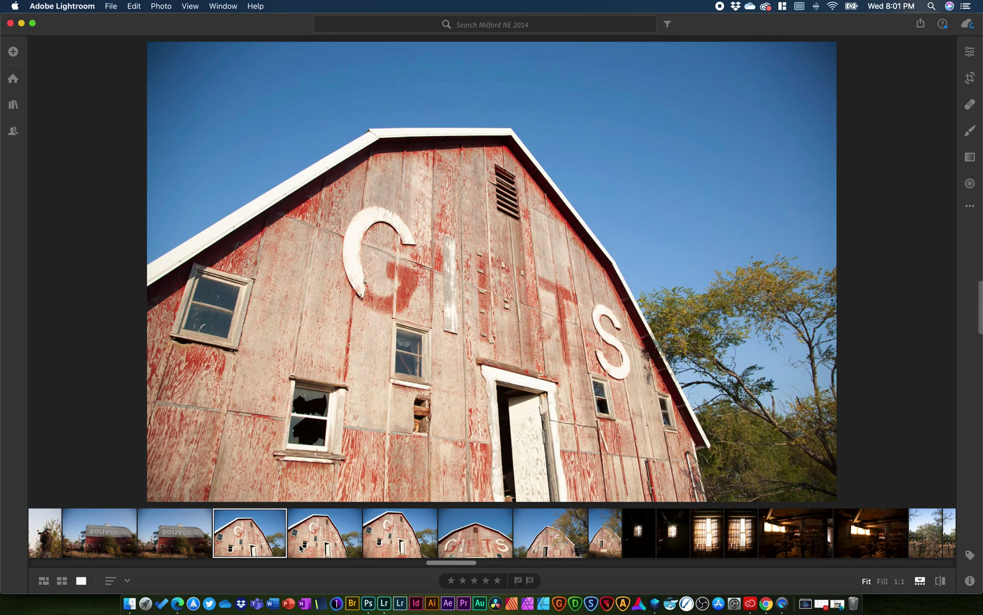
pyautogui.click(318, 548)
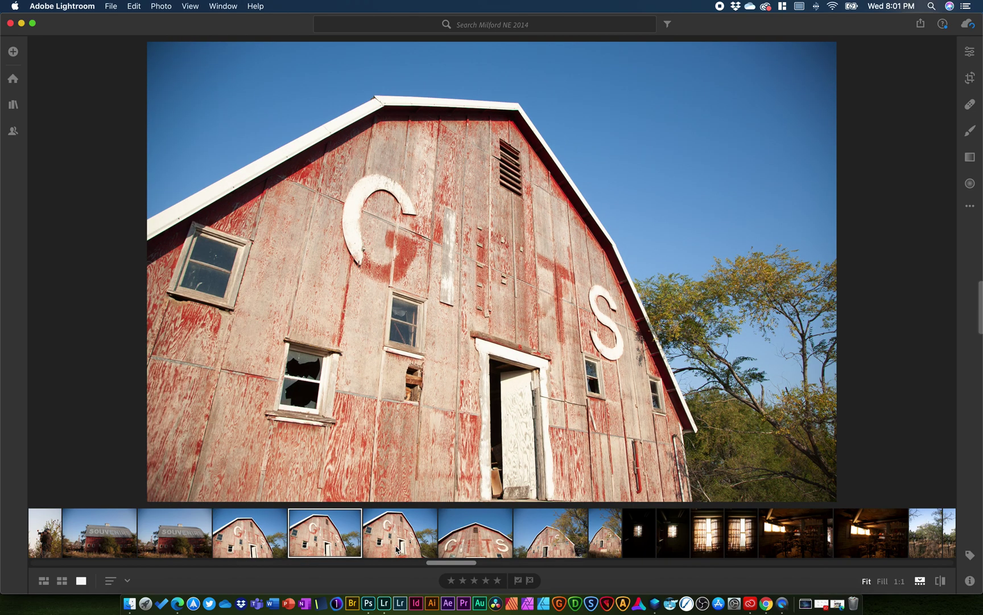
pyautogui.click(416, 548)
pyautogui.click(464, 548)
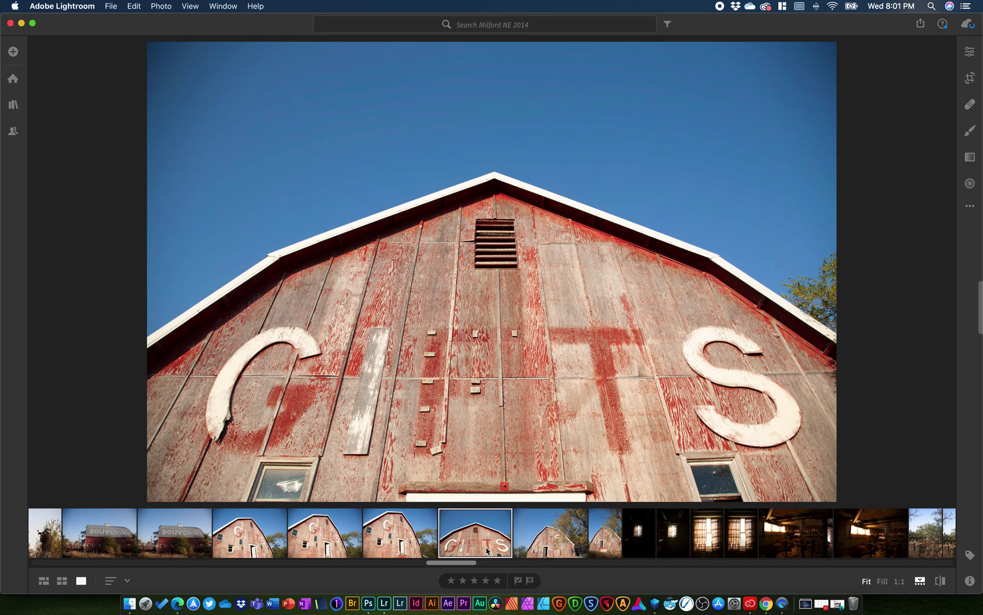
pyautogui.click(584, 549)
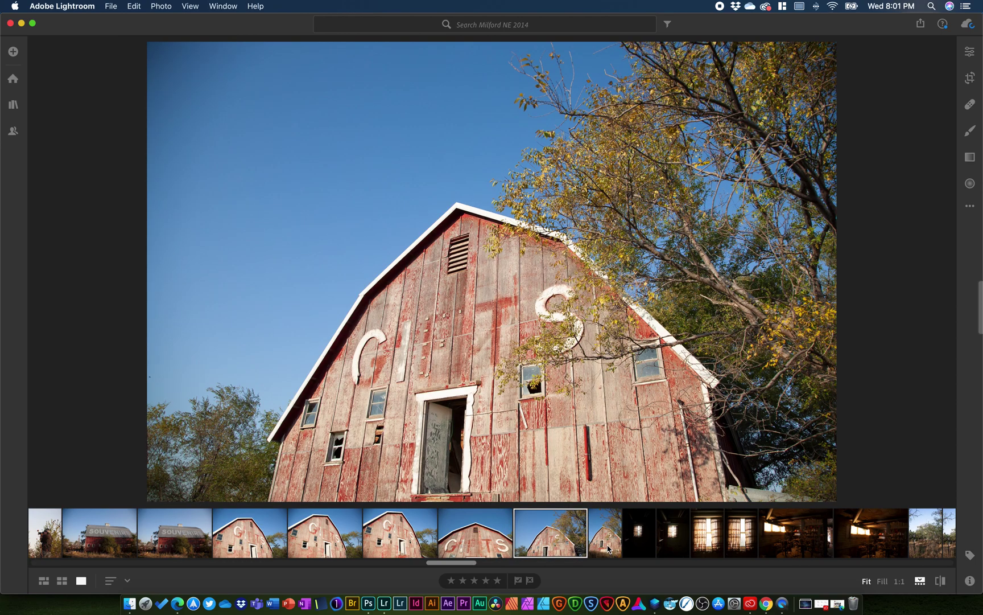
pyautogui.click(606, 547)
pyautogui.click(504, 549)
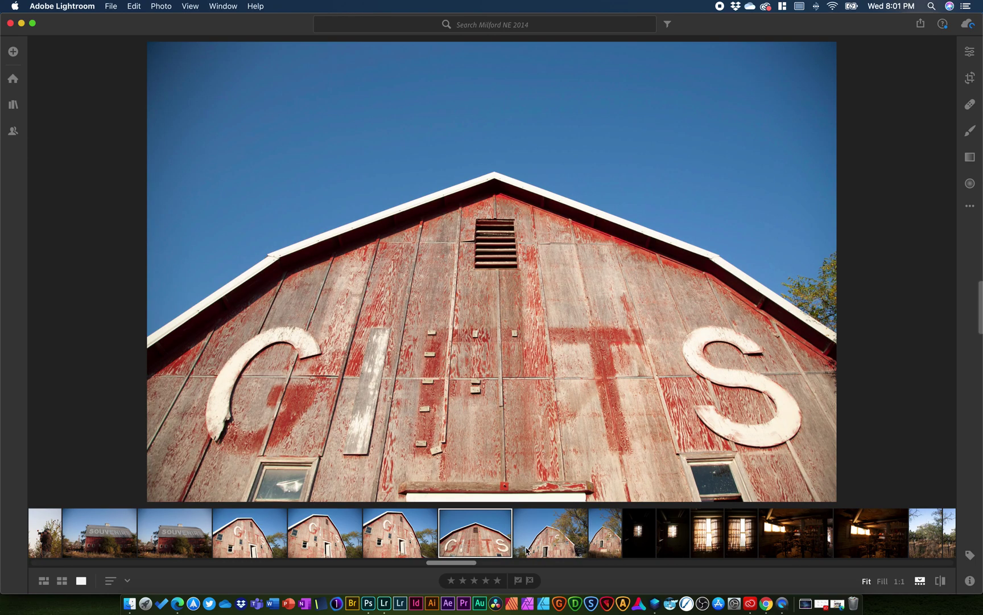
pyautogui.click(603, 546)
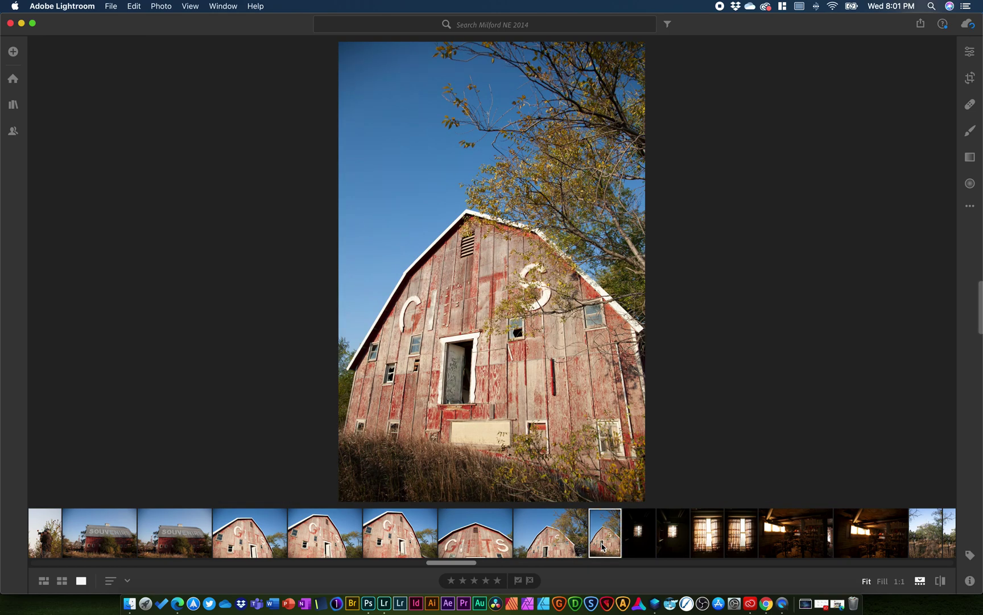
pyautogui.click(481, 545)
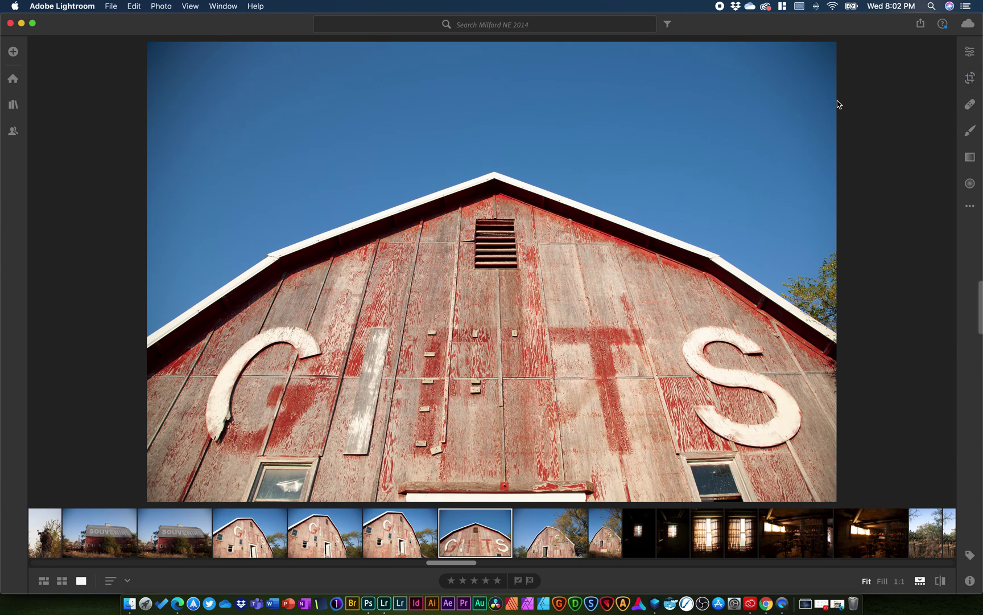
# - Set the GIFTS barn photo's Vignette to +7 and check its file info and sync status
pyautogui.click(970, 53)
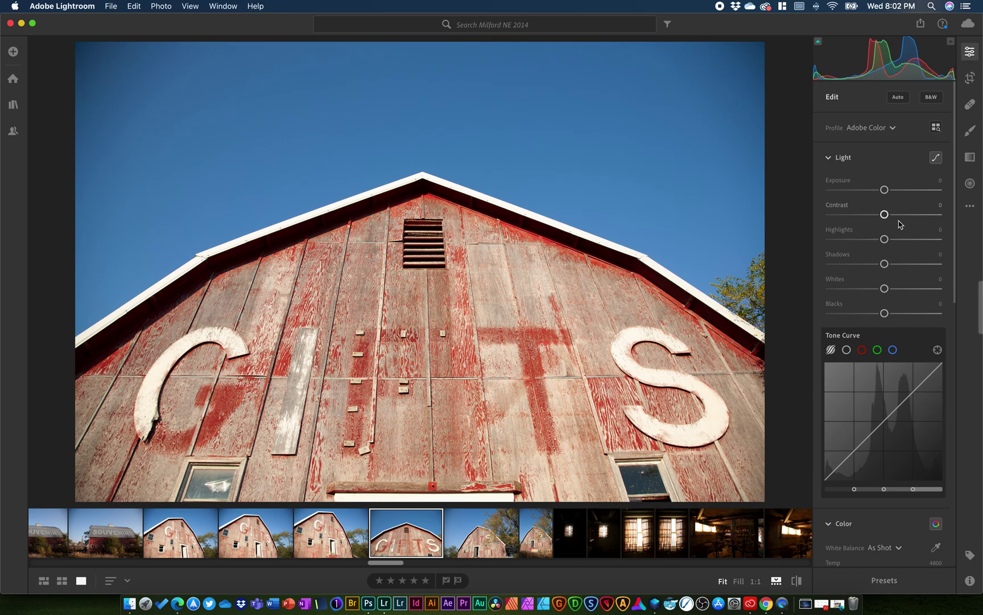
pyautogui.scroll(-10, 886, 305)
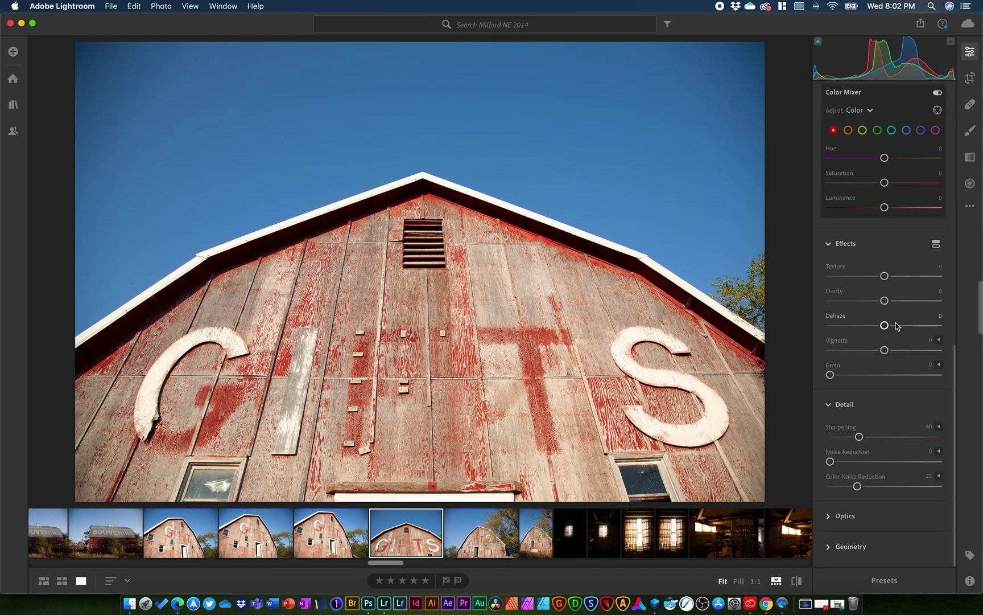
pyautogui.moveTo(884, 350); pyautogui.dragTo(890, 355)
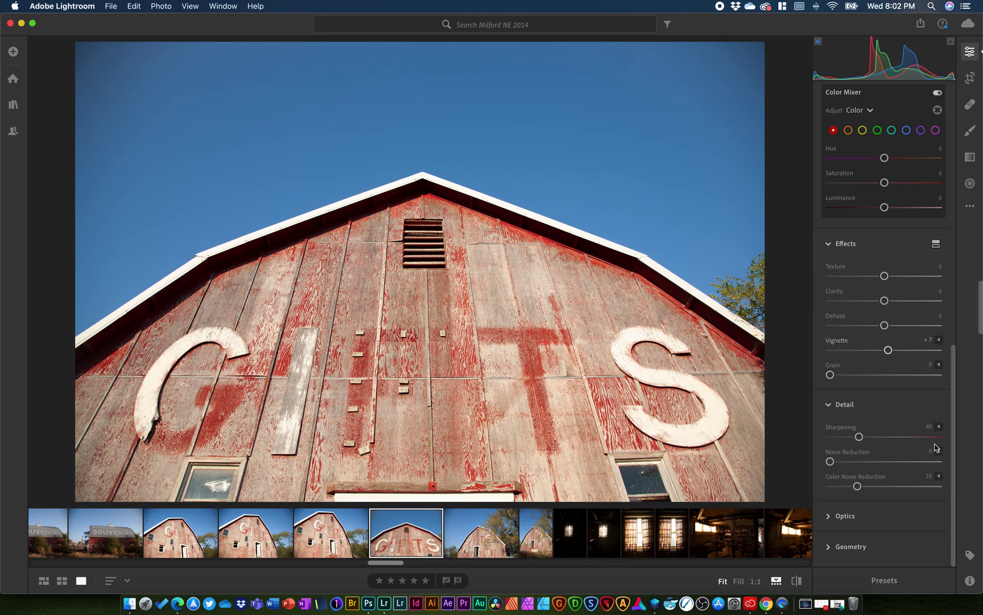
pyautogui.click(971, 581)
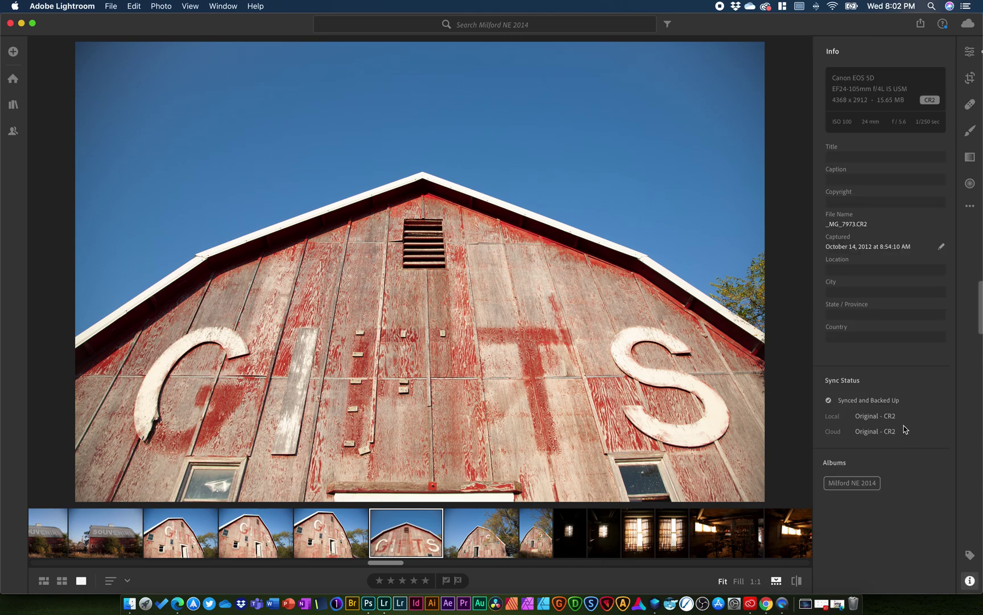
# - Cool the photo's white balance temperature to 4148 and raise the red saturation in the Color Mixer to +57
pyautogui.click(970, 52)
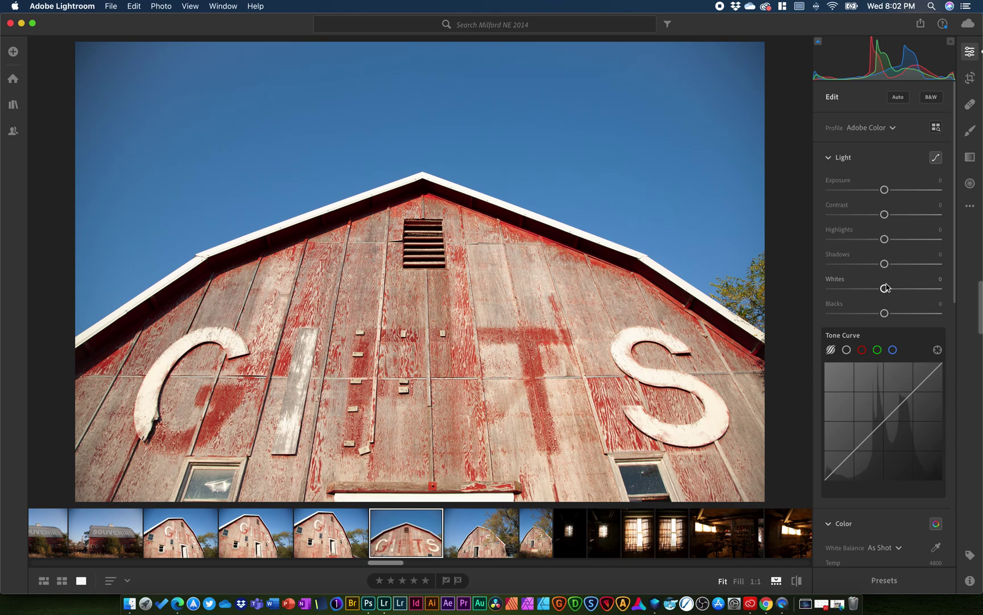
pyautogui.moveTo(885, 288); pyautogui.dragTo(882, 316)
pyautogui.scroll(-10, 880, 313)
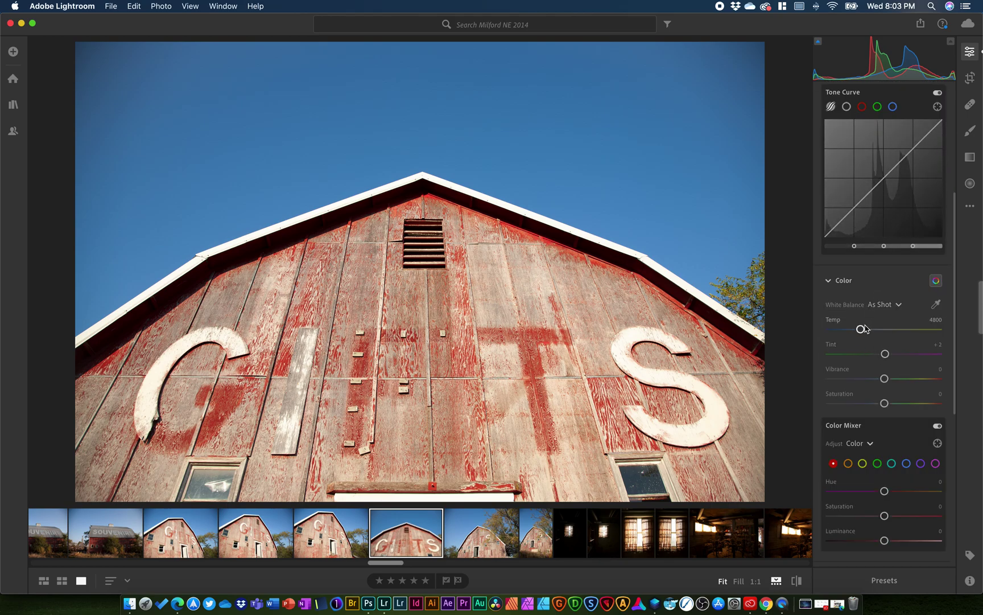
pyautogui.moveTo(864, 329); pyautogui.dragTo(861, 332)
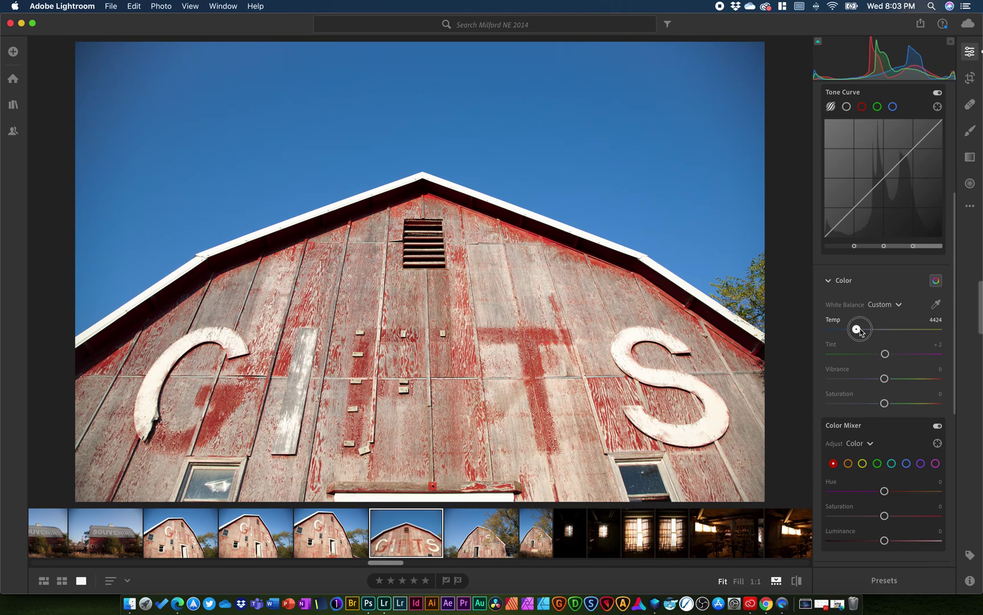
pyautogui.moveTo(861, 330); pyautogui.dragTo(858, 331)
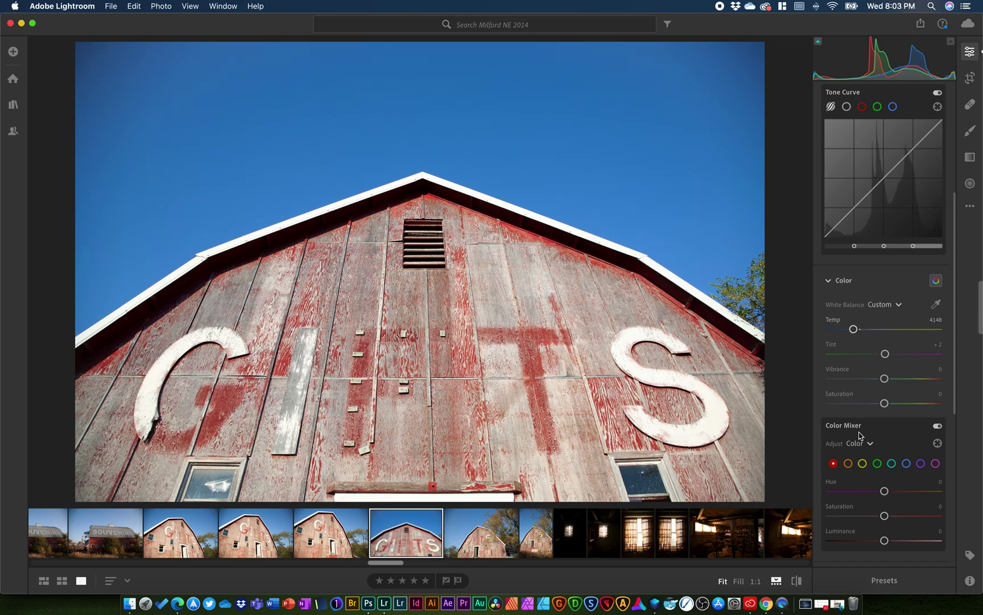
pyautogui.scroll(-3, 854, 367)
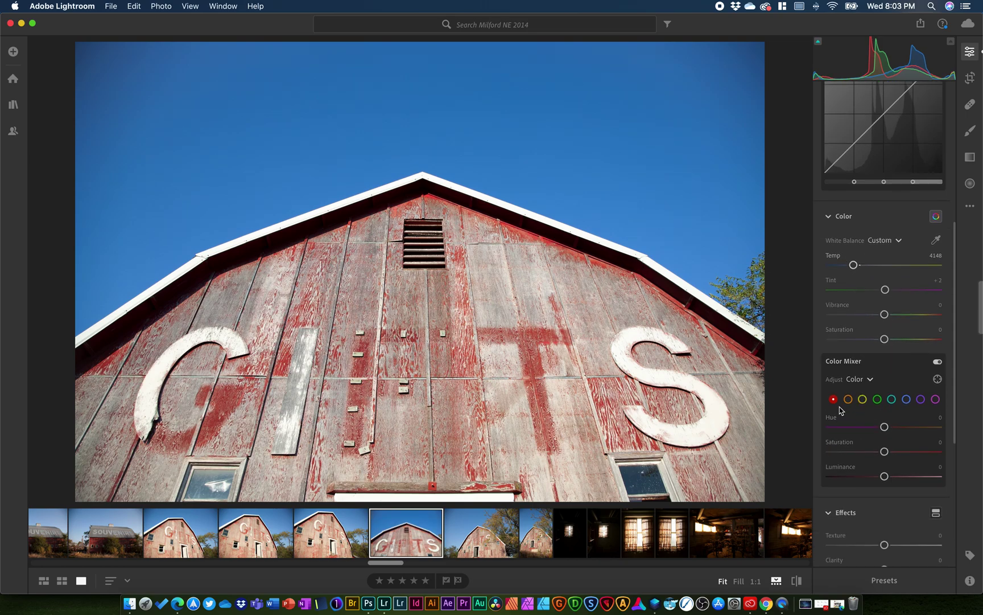
pyautogui.moveTo(885, 452); pyautogui.dragTo(917, 460)
# - Export the edited photo to the Desktop as a full-size JPG at 90% quality
pyautogui.click(110, 6)
pyautogui.click(143, 64)
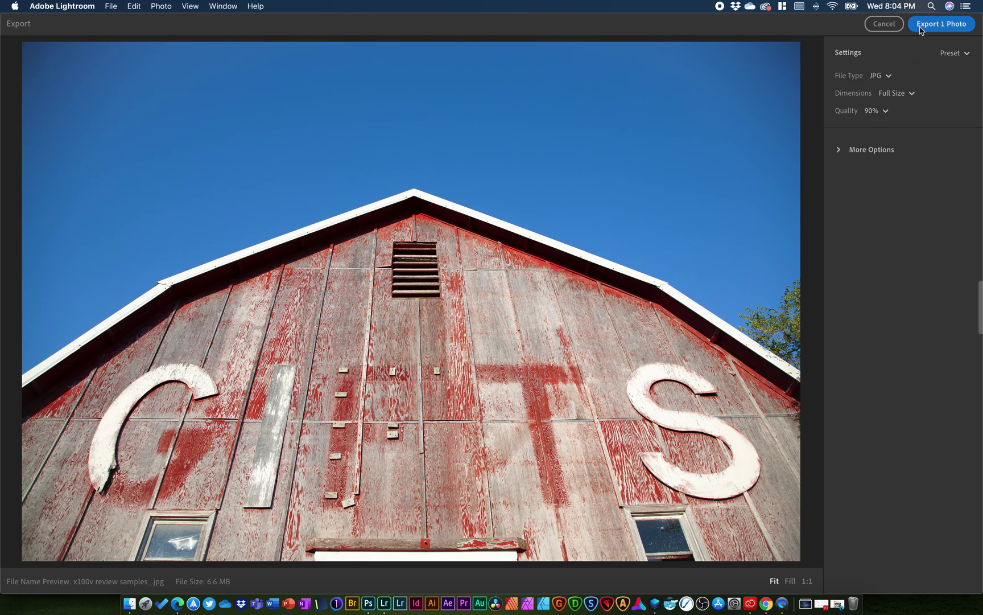
pyautogui.click(922, 28)
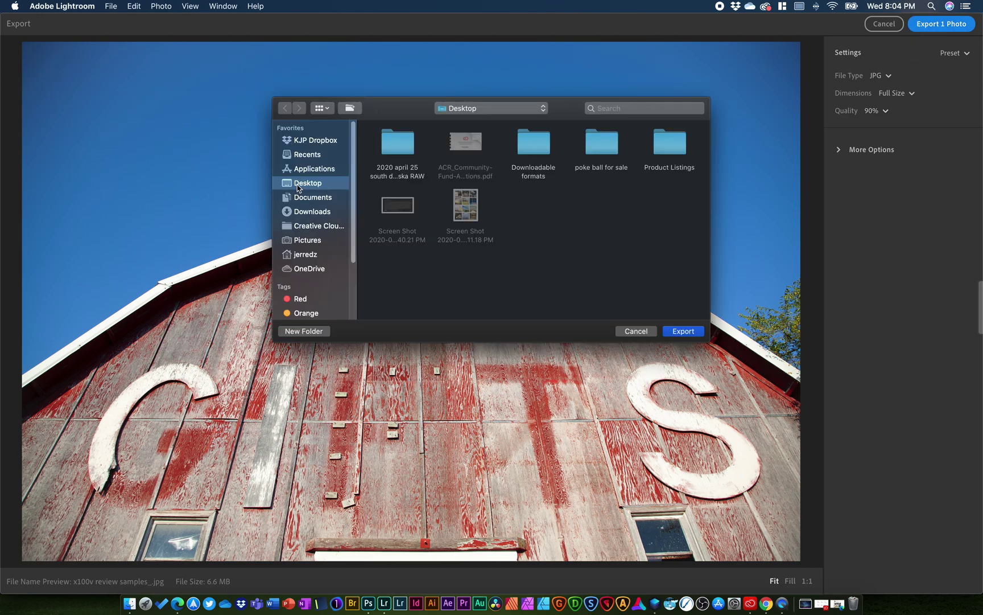
pyautogui.click(678, 331)
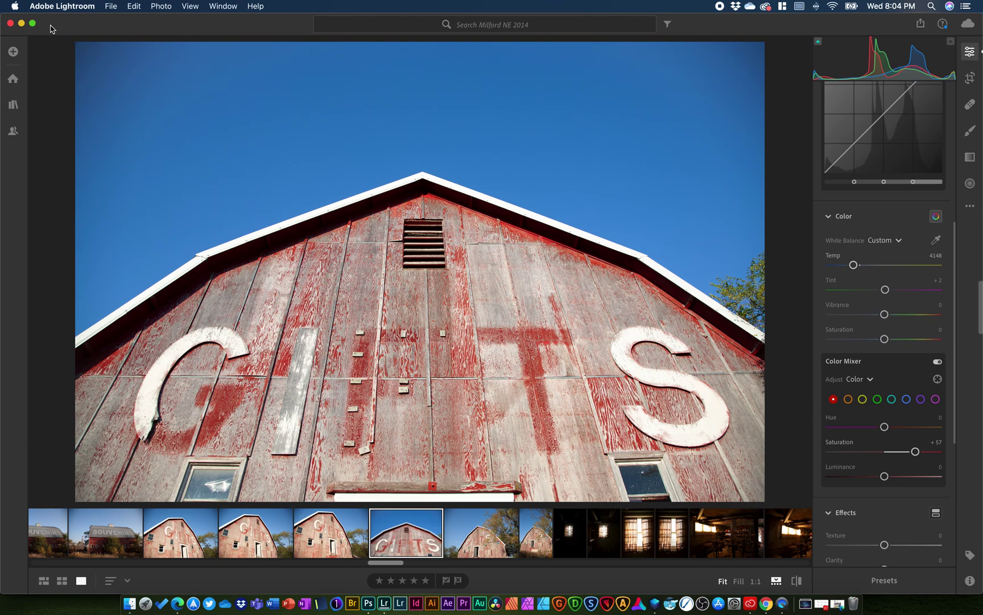
# - Switch to Photoshop and open "x100v review samples_.jpg" from the Desktop
pyautogui.click(38, 8)
pyautogui.click(42, 112)
pyautogui.click(369, 602)
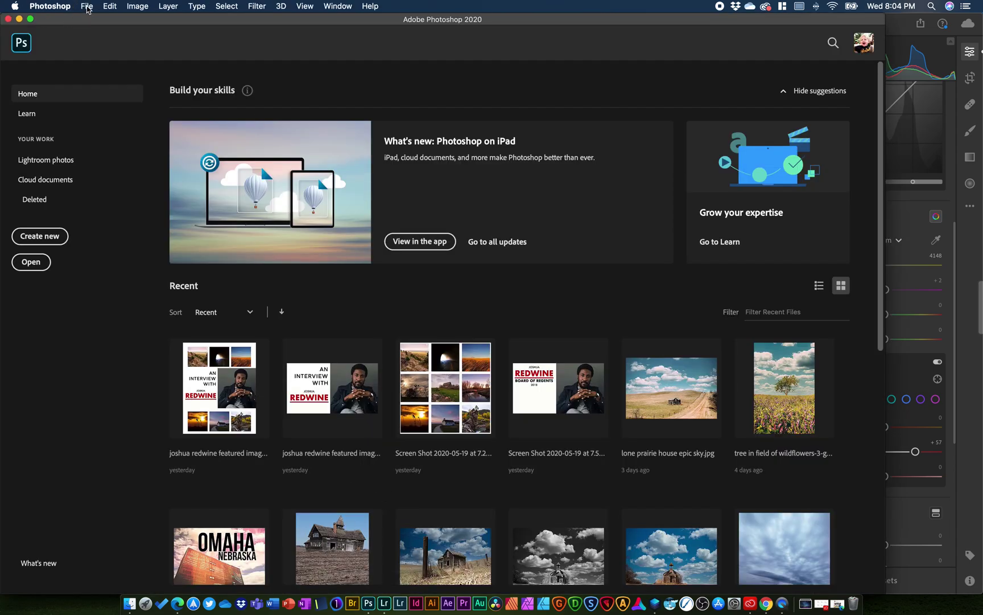
pyautogui.click(87, 6)
pyautogui.click(87, 7)
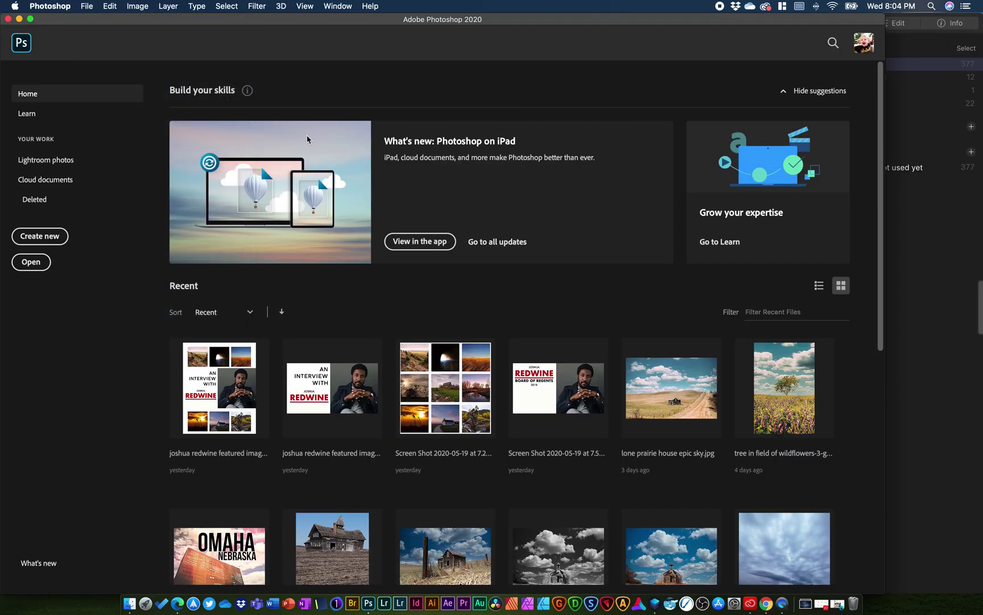
pyautogui.click(530, 208)
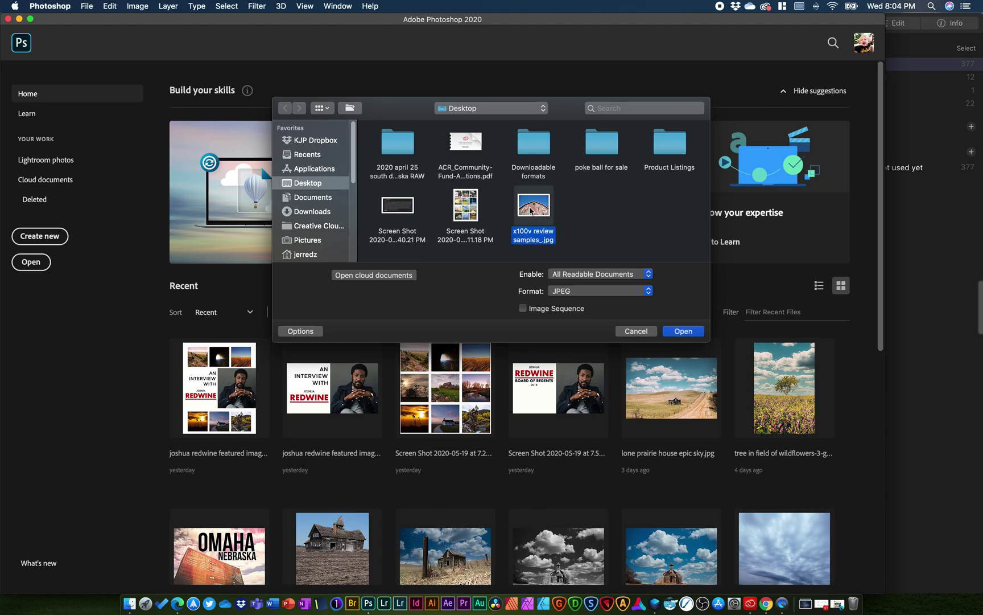
pyautogui.doubleClick(530, 210)
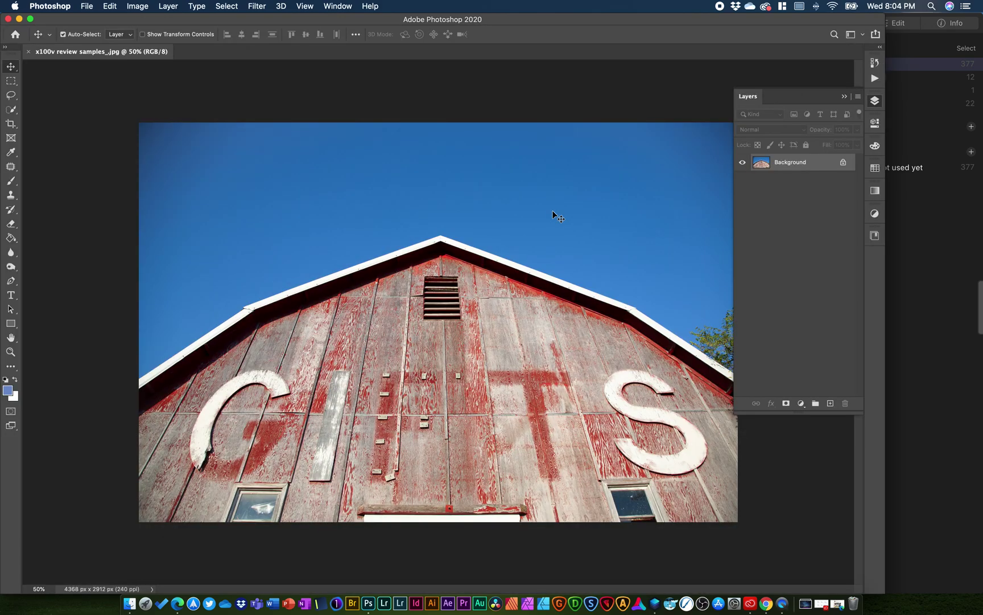
# - Extend the canvas above the barn with a full-width 4:5 Content-Aware crop, 4368 x 5460 px, collapsing the Layers panel first
pyautogui.click(844, 97)
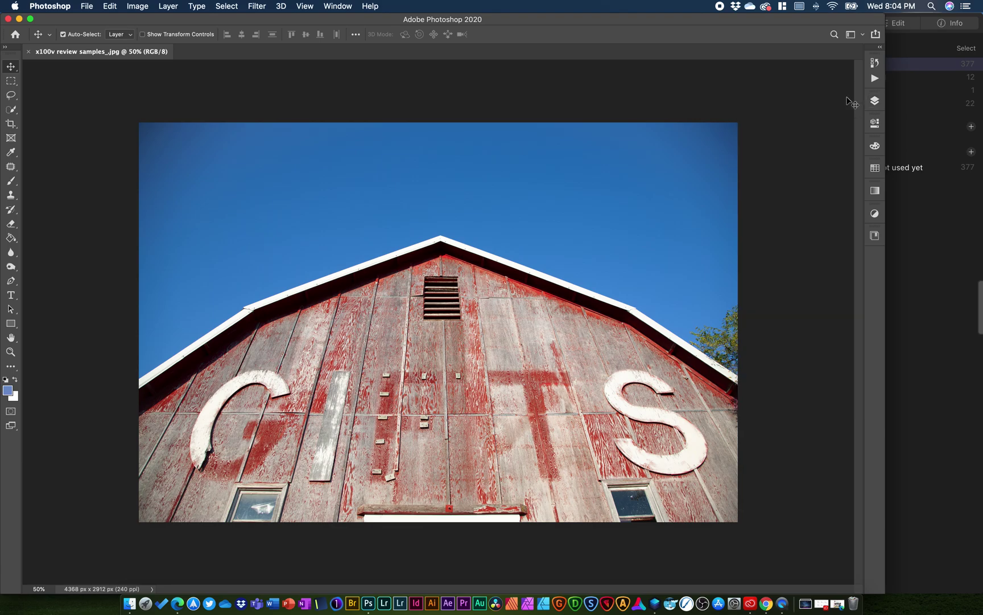
pyautogui.click(9, 126)
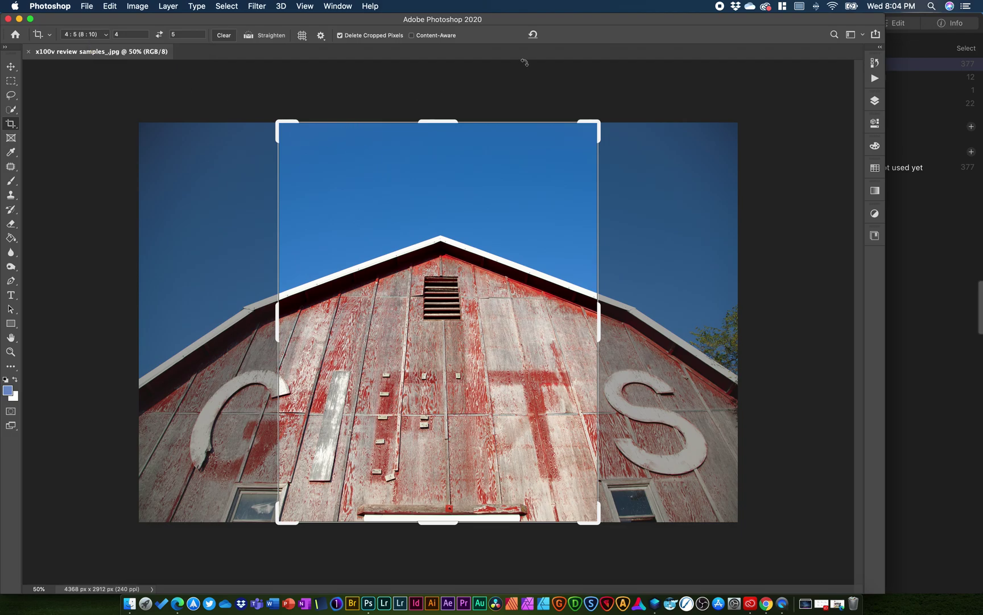
pyautogui.press('super+minus')
pyautogui.press('super+minus')
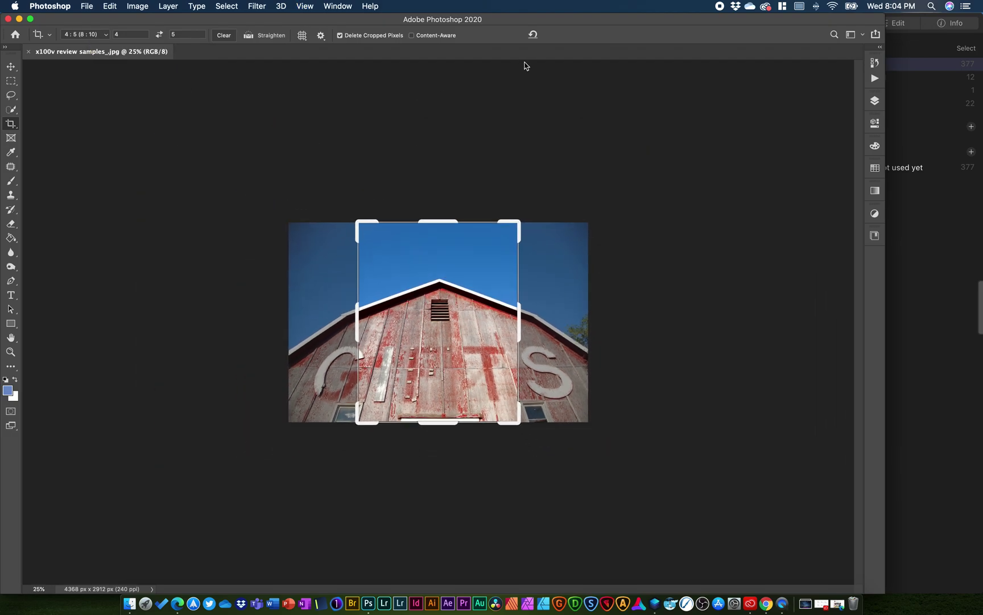
pyautogui.moveTo(515, 230); pyautogui.dragTo(550, 182)
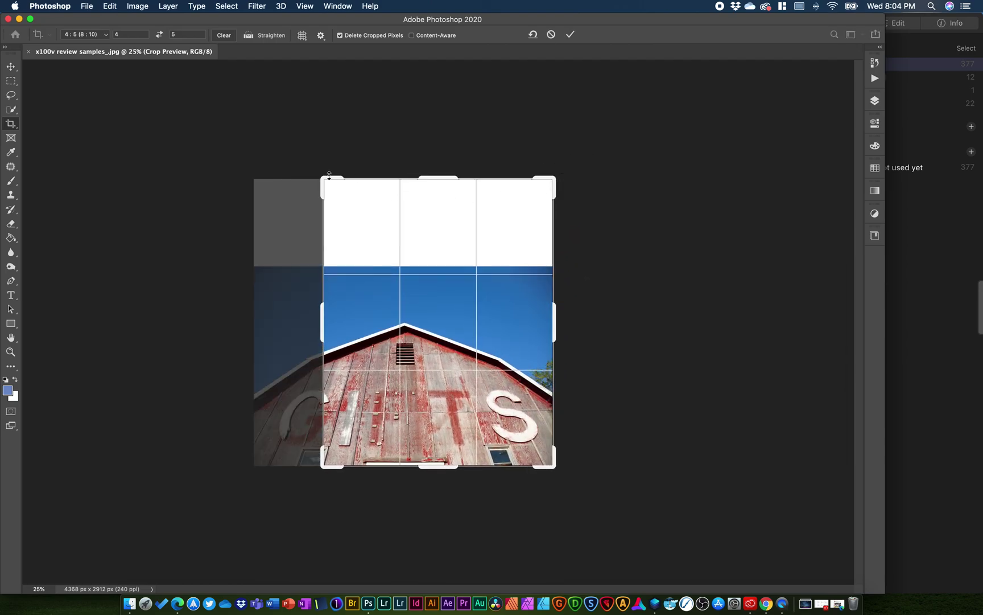
pyautogui.moveTo(330, 174); pyautogui.dragTo(271, 148)
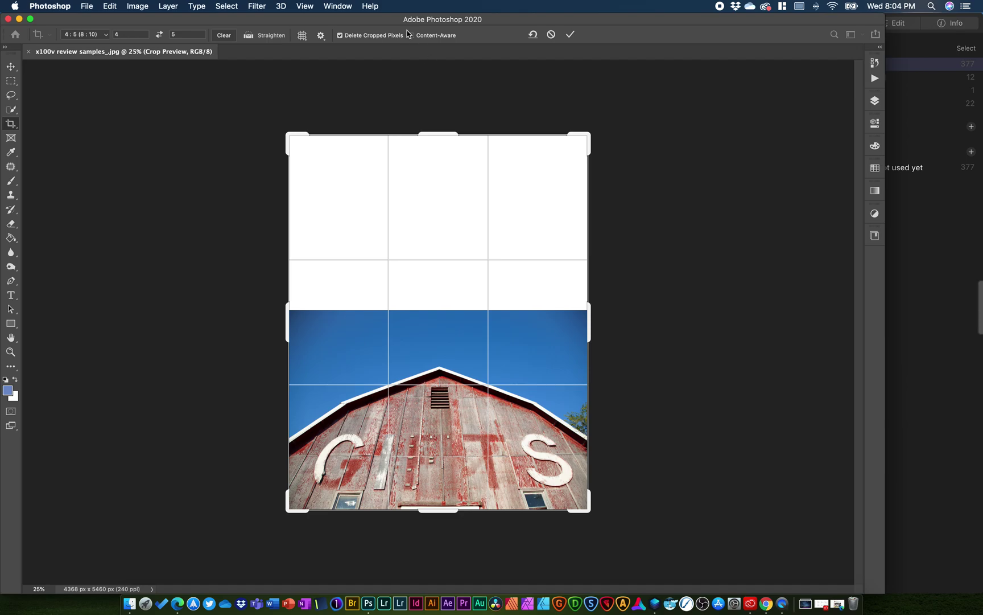
pyautogui.click(576, 37)
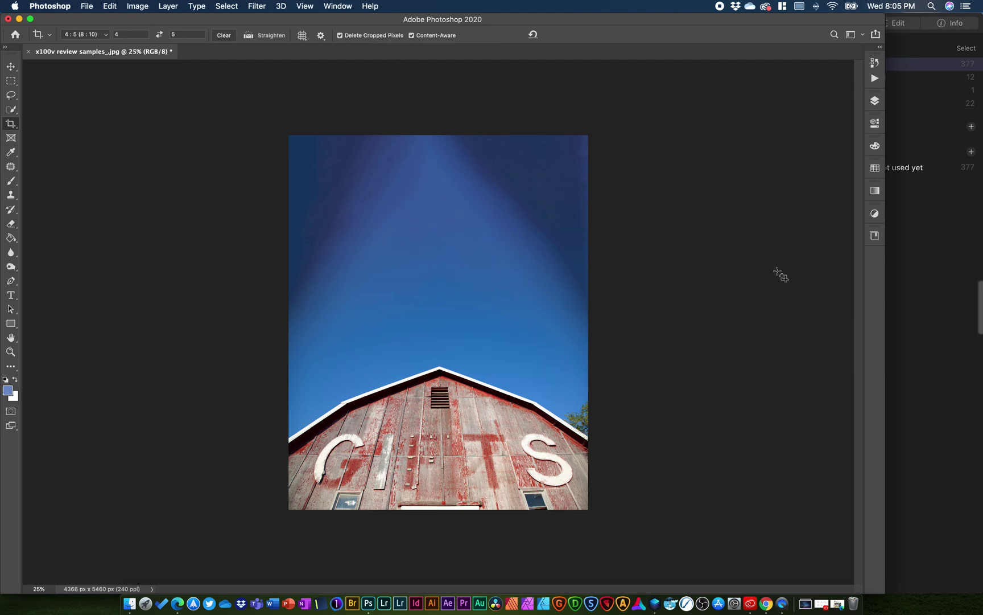
# - Save the extended barn image over the existing JPEG at Maximum quality 10 with the Baseline ("Standard") format
pyautogui.click(87, 7)
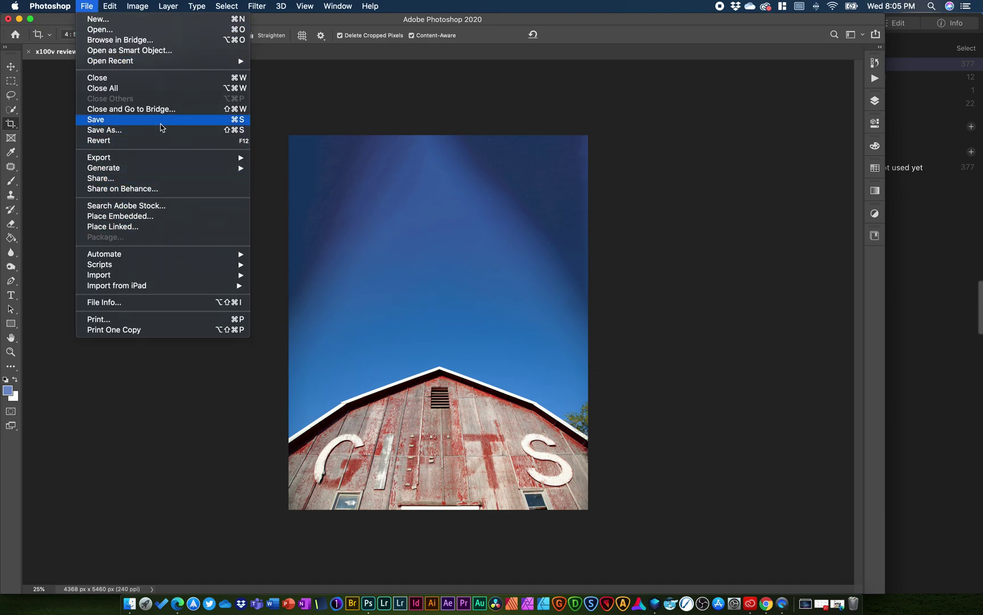
pyautogui.click(160, 120)
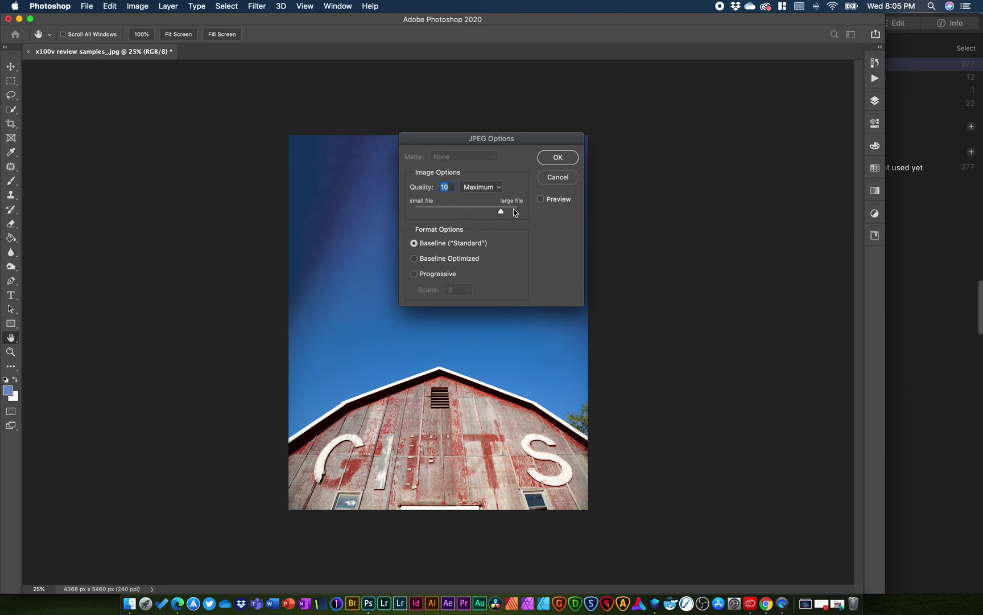
pyautogui.click(546, 159)
pyautogui.press('c')
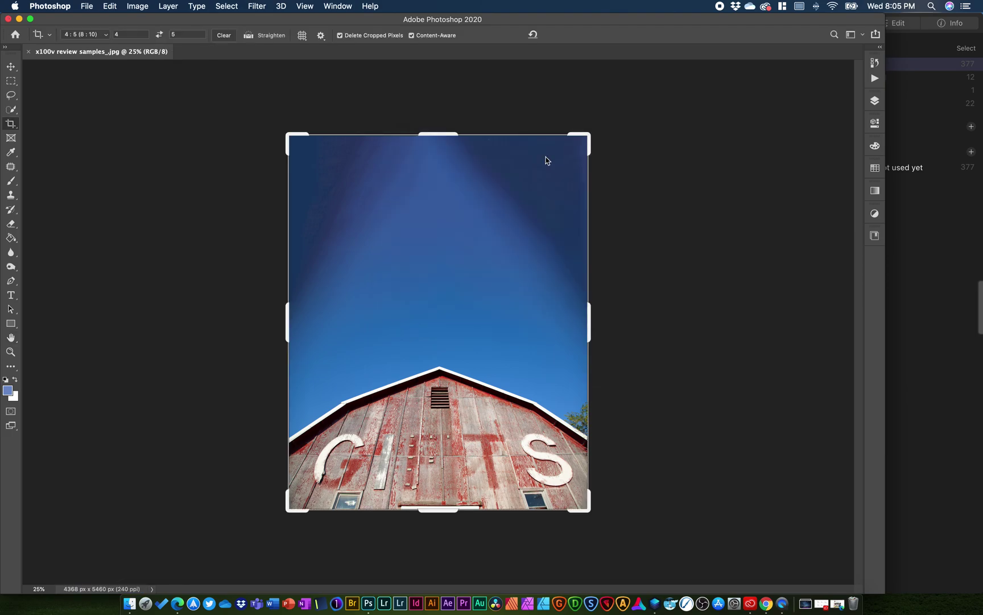
# - Quit Photoshop to return to Luminar 4
pyautogui.click(88, 7)
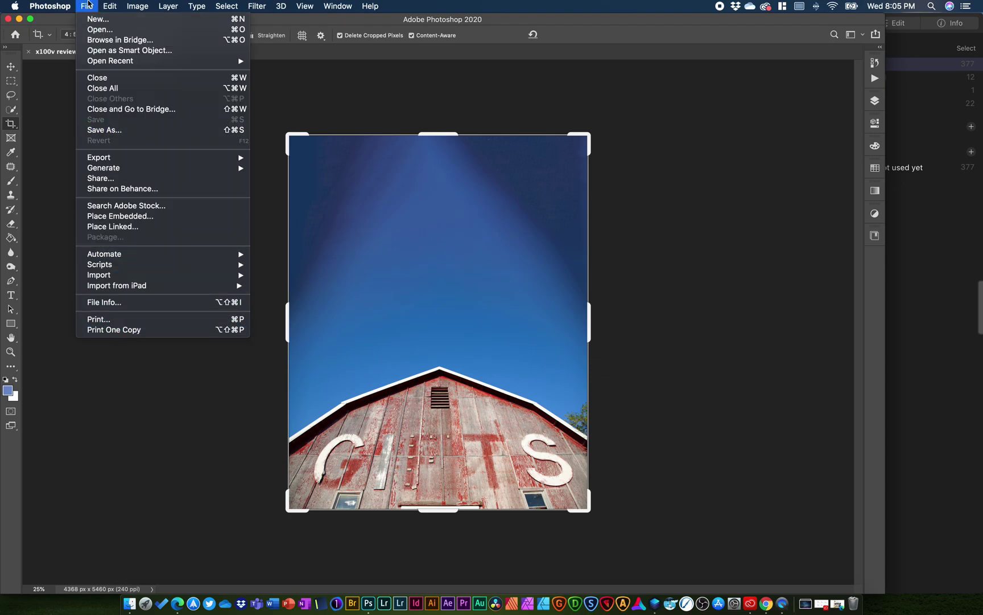
pyautogui.moveTo(50, 6)
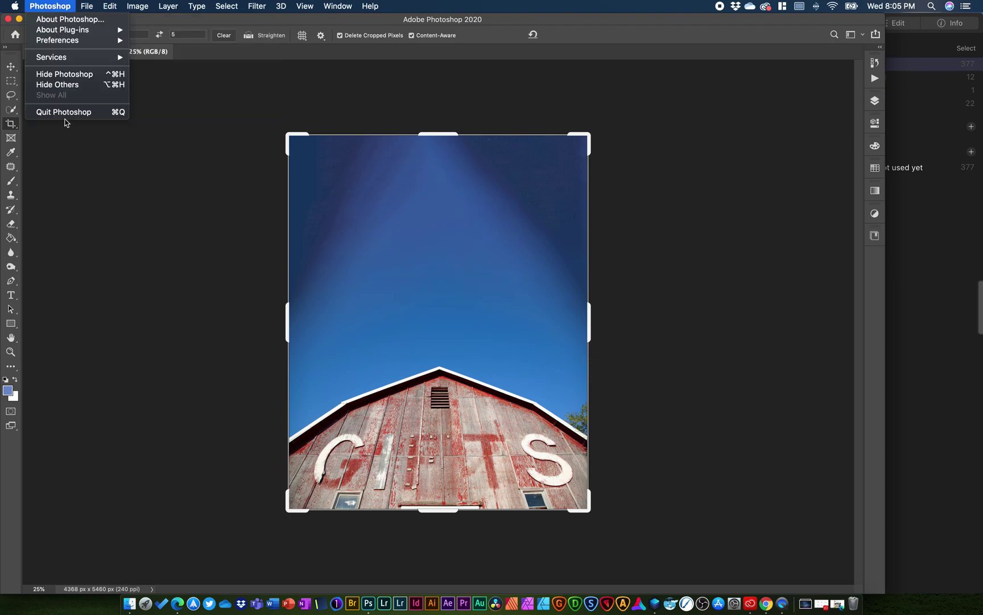
pyautogui.click(67, 115)
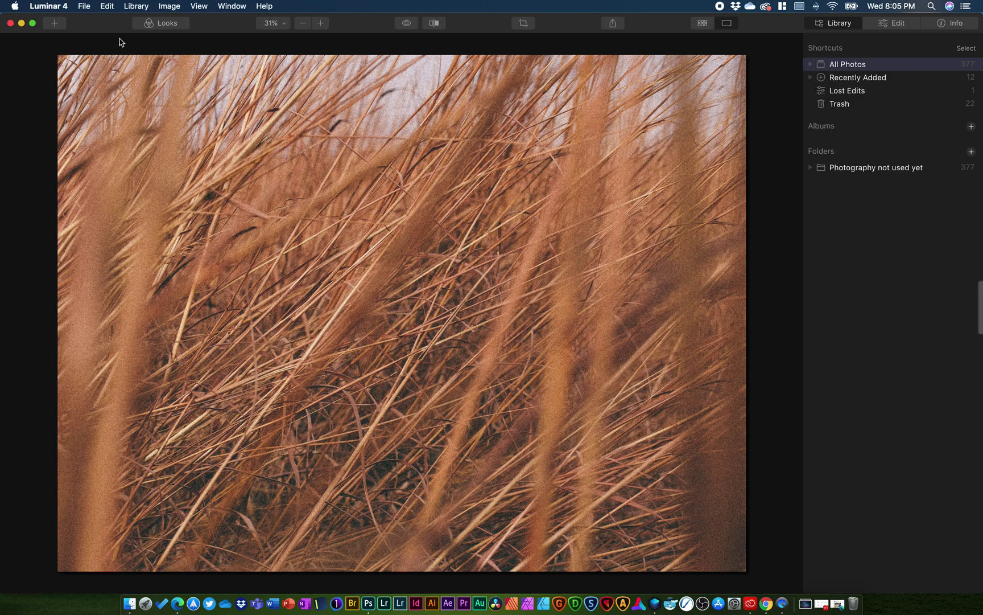
# - Open "x100v review samples_.jpg" from the Desktop in Luminar 4 for single-image editing
pyautogui.click(63, 7)
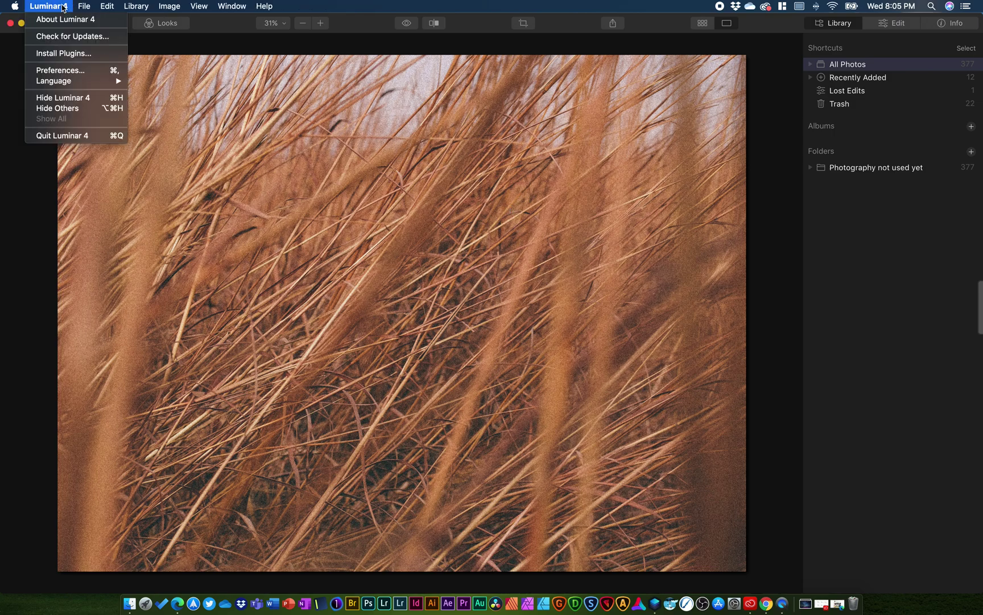
pyautogui.click(63, 7)
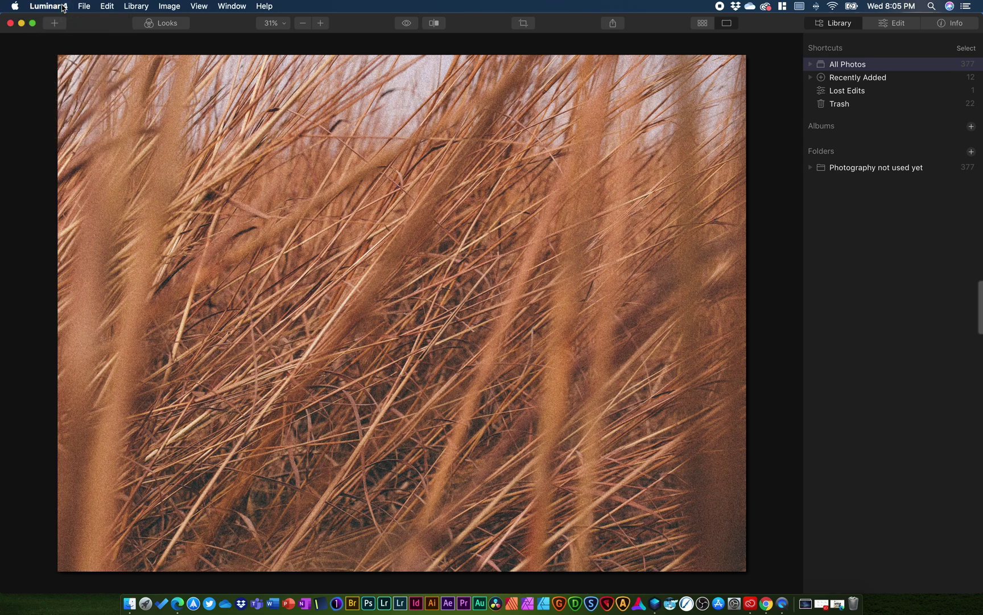
pyautogui.click(63, 25)
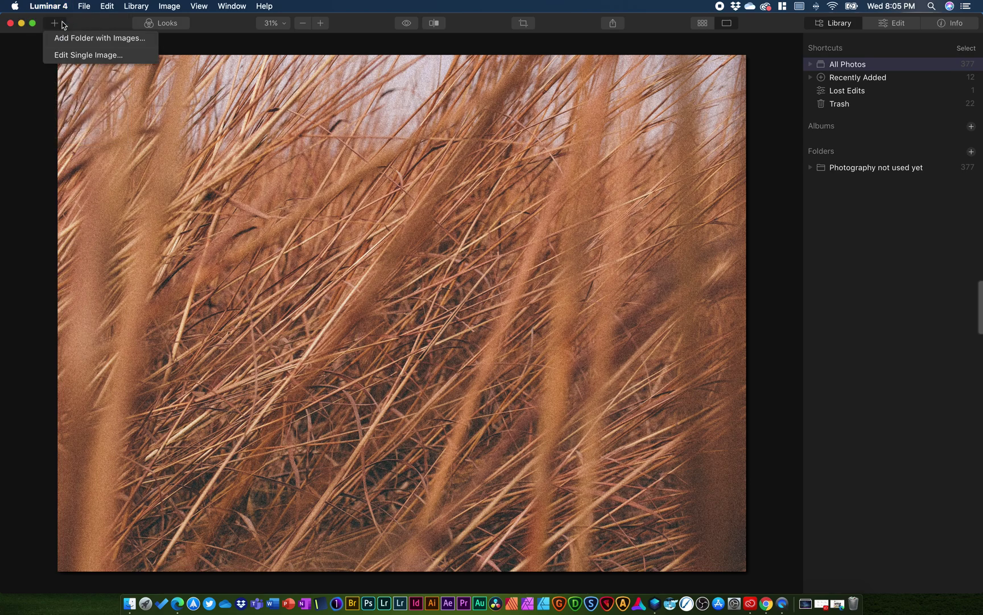
pyautogui.click(68, 54)
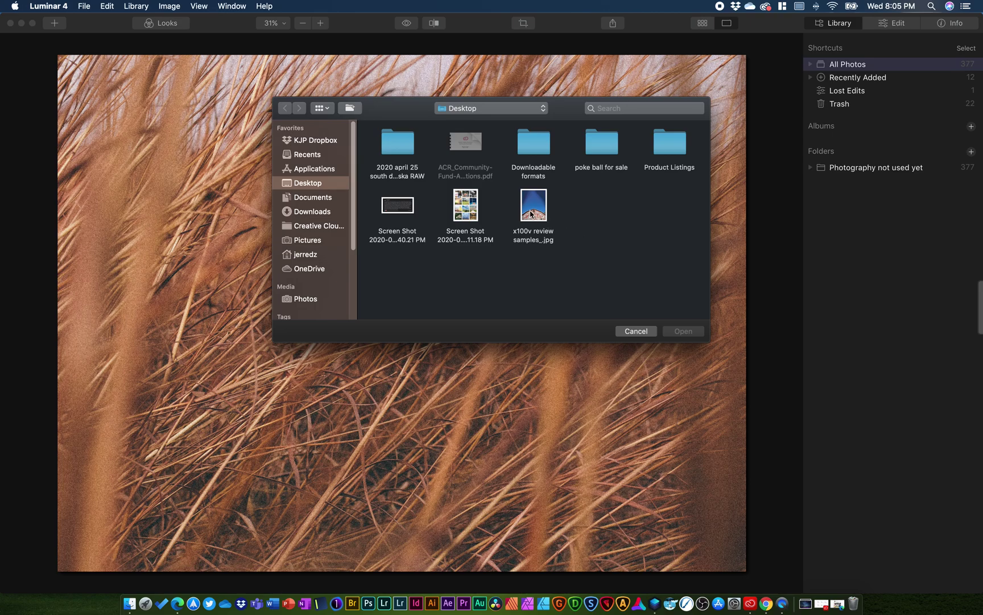
pyautogui.click(531, 213)
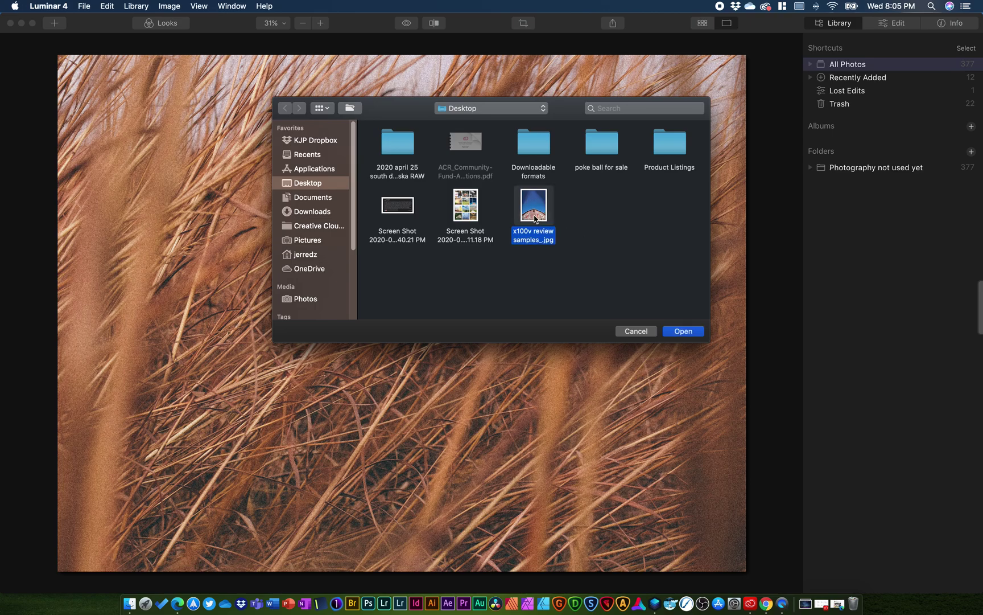
pyautogui.click(683, 331)
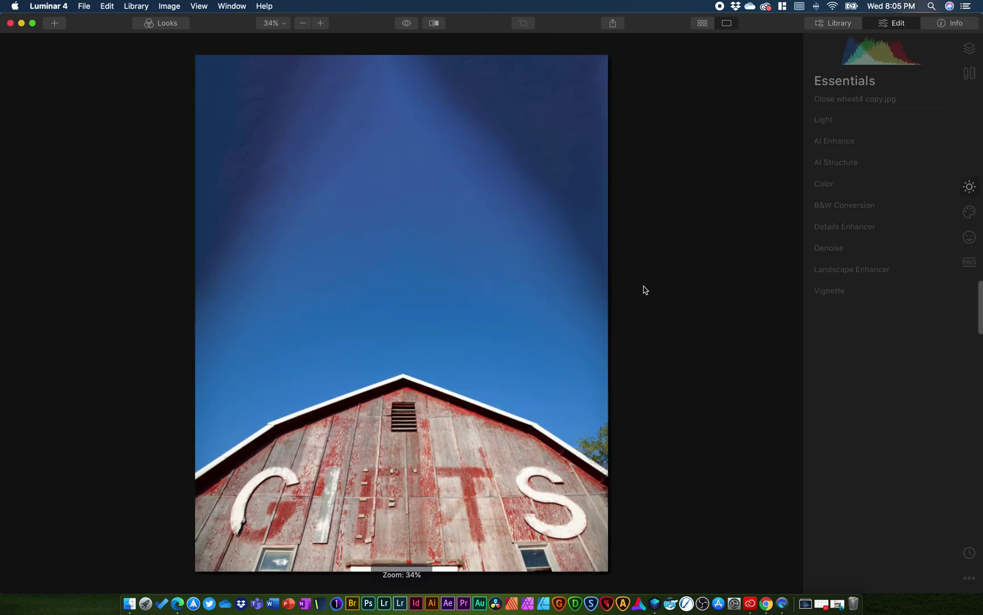
# - Start loading a custom sky image in AI Sky Replacement, browsing to the "Skies and clouds" folder under Photo assets in Creative Cloud Files
pyautogui.click(969, 212)
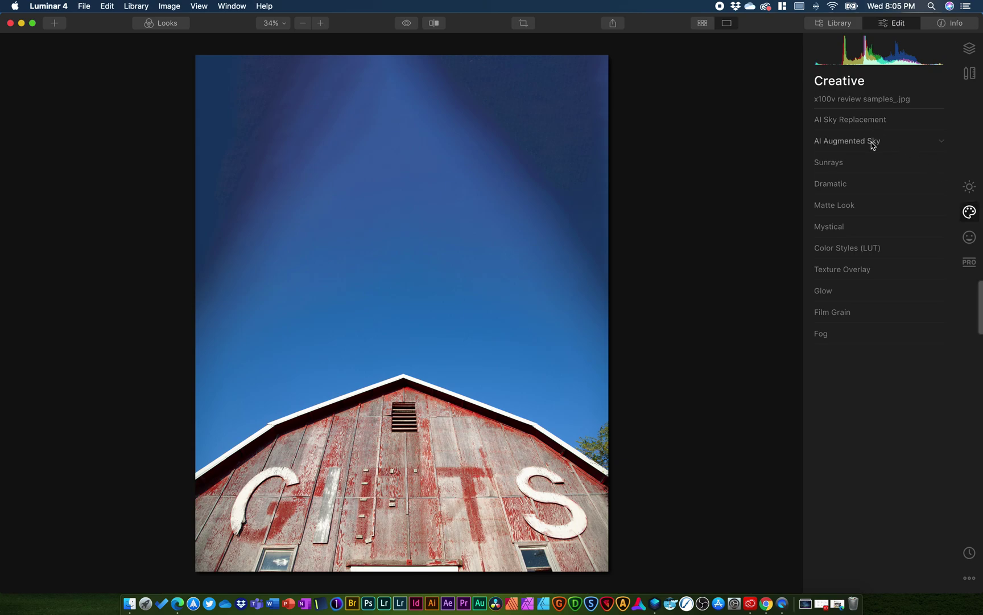
pyautogui.click(868, 124)
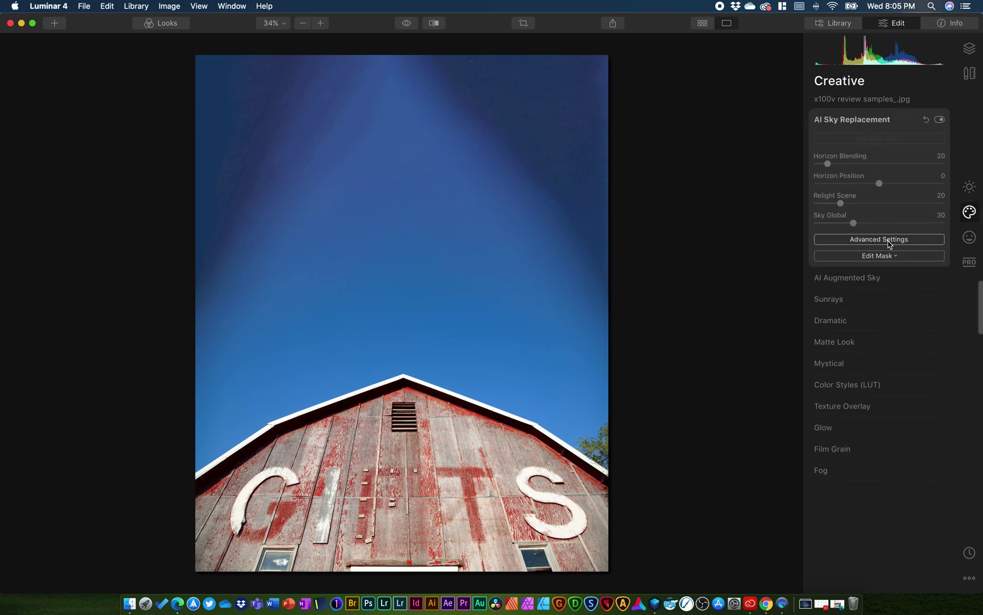
pyautogui.click(885, 140)
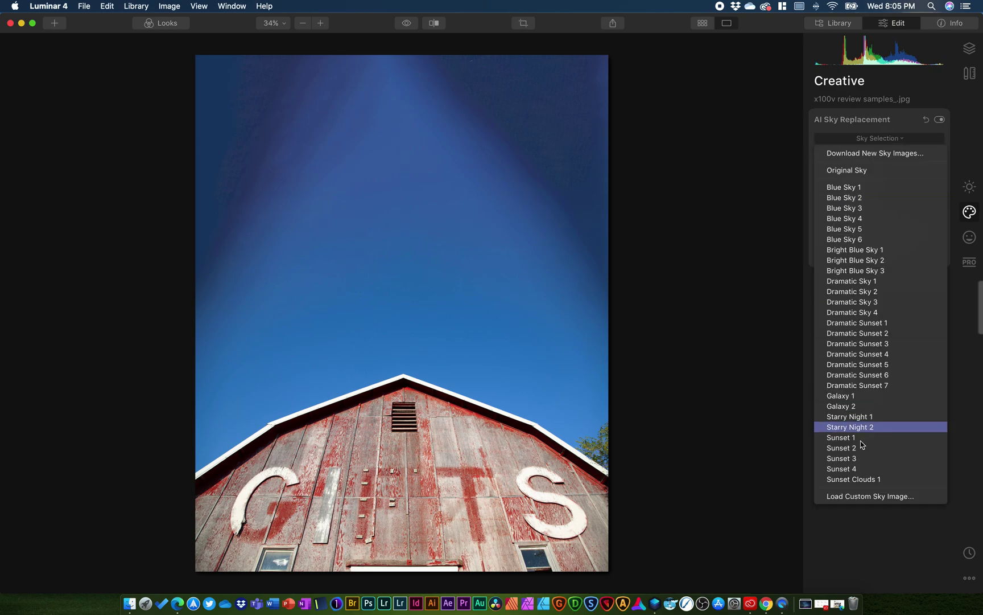
pyautogui.click(881, 497)
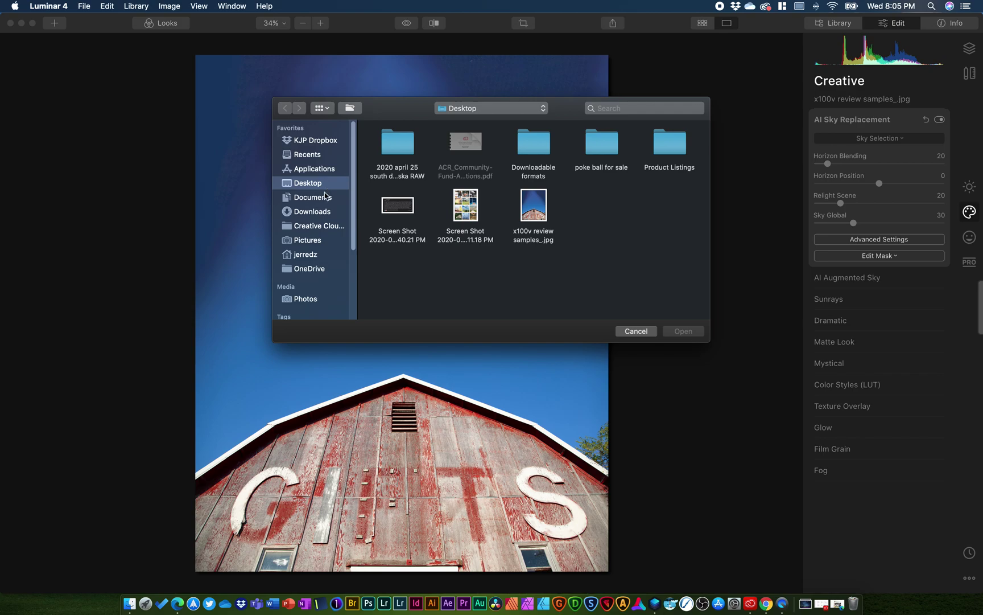
pyautogui.click(326, 230)
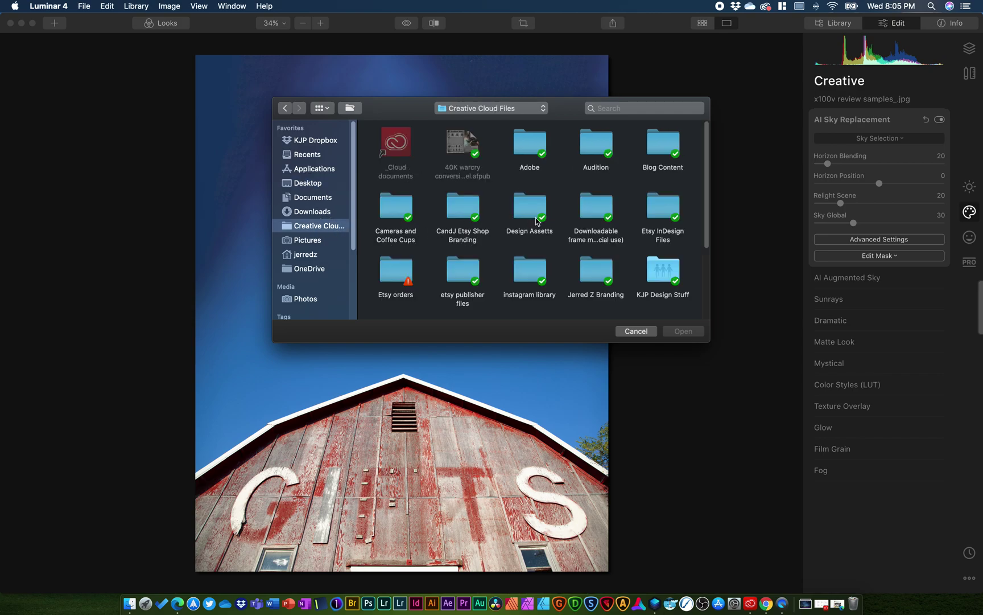
pyautogui.scroll(-5, 529, 214)
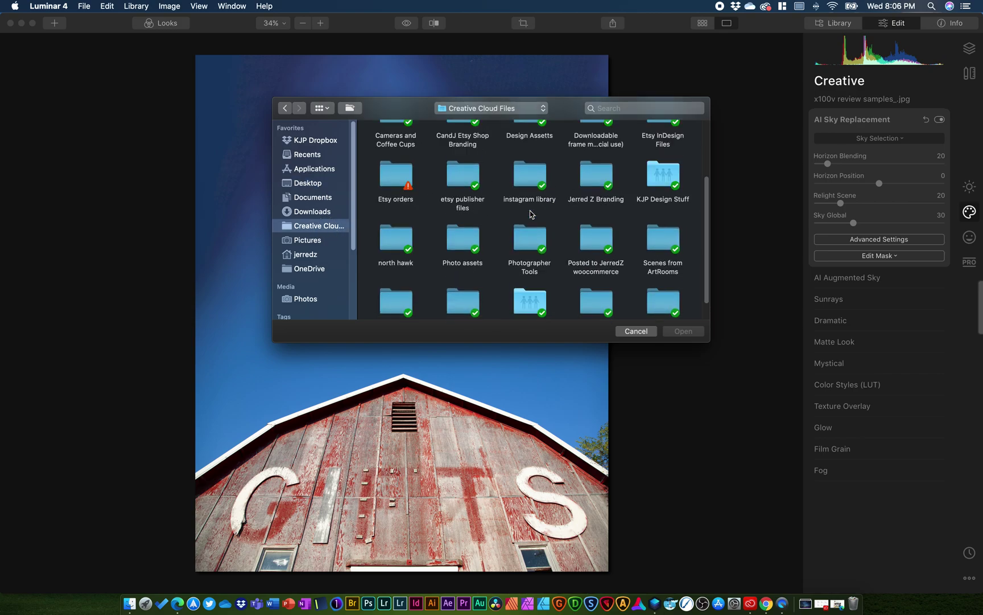
pyautogui.doubleClick(451, 244)
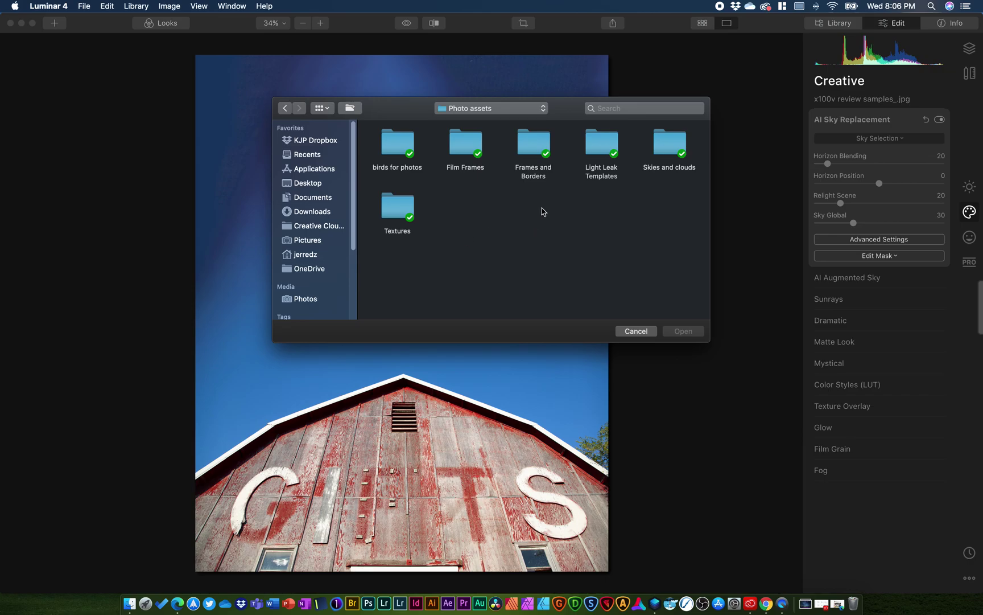
pyautogui.doubleClick(659, 156)
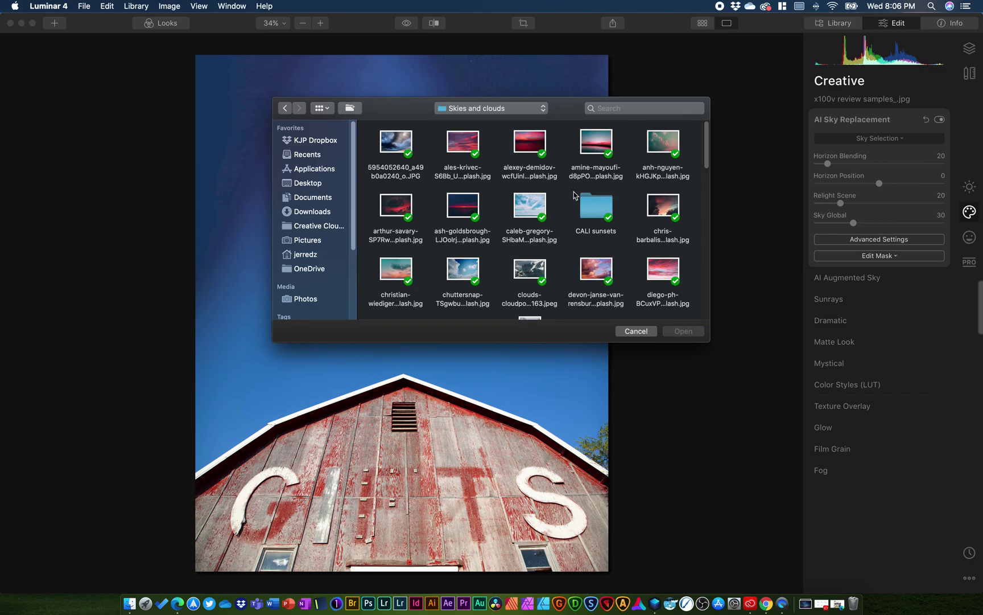
# - Replace the barn photo's sky with DSCF1505.jpg from the Sky Overlays folder
pyautogui.scroll(-10, 575, 196)
pyautogui.scroll(5, 566, 206)
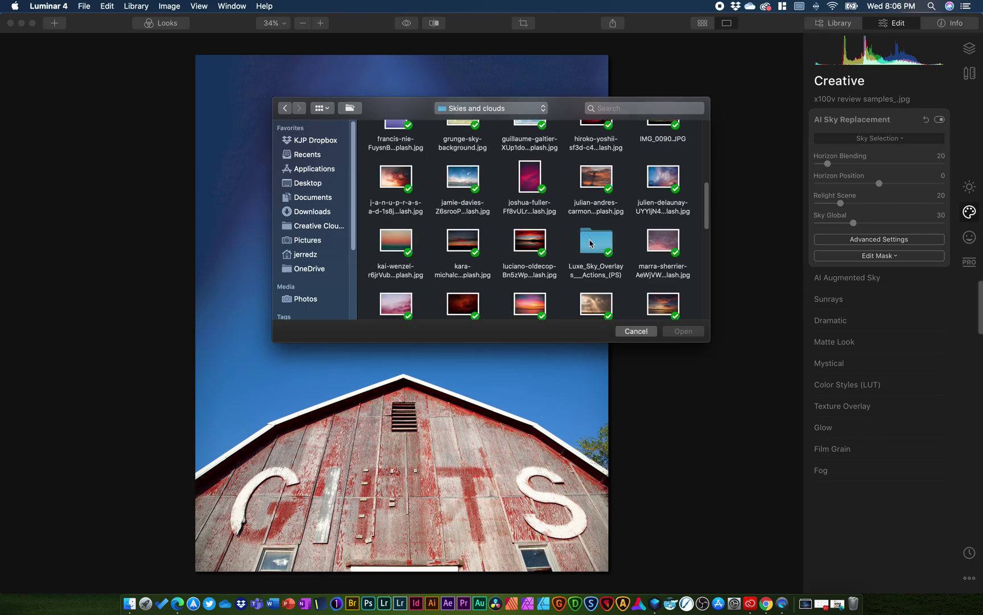
pyautogui.scroll(-5, 591, 243)
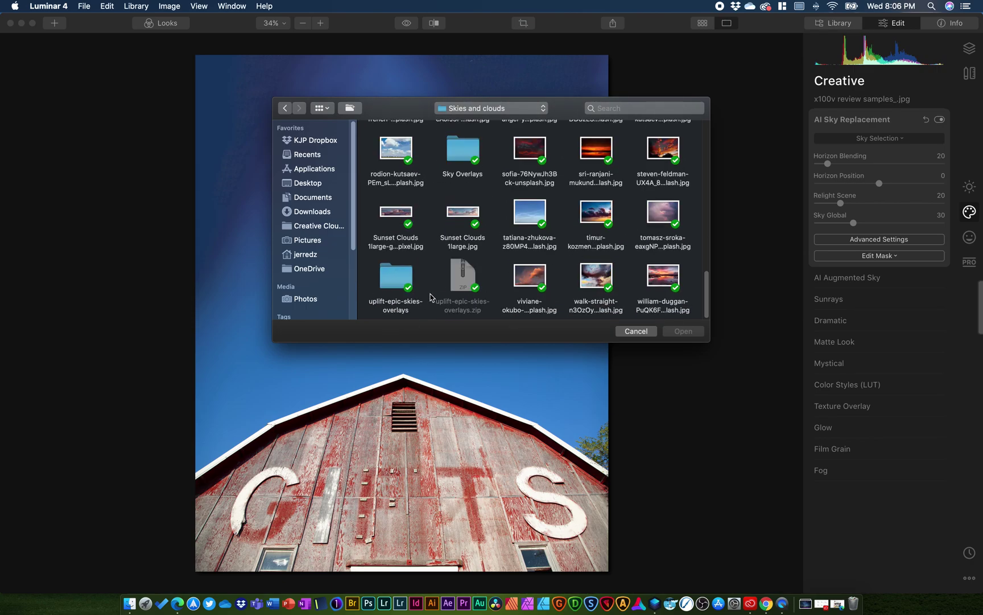
pyautogui.scroll(1, 425, 288)
pyautogui.doubleClick(464, 165)
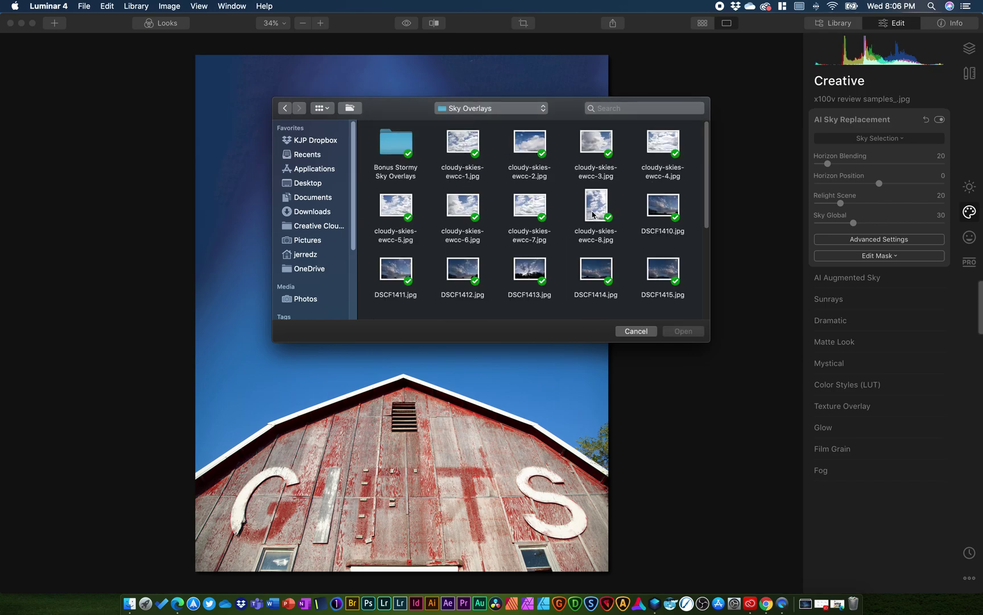
pyautogui.scroll(-5, 593, 215)
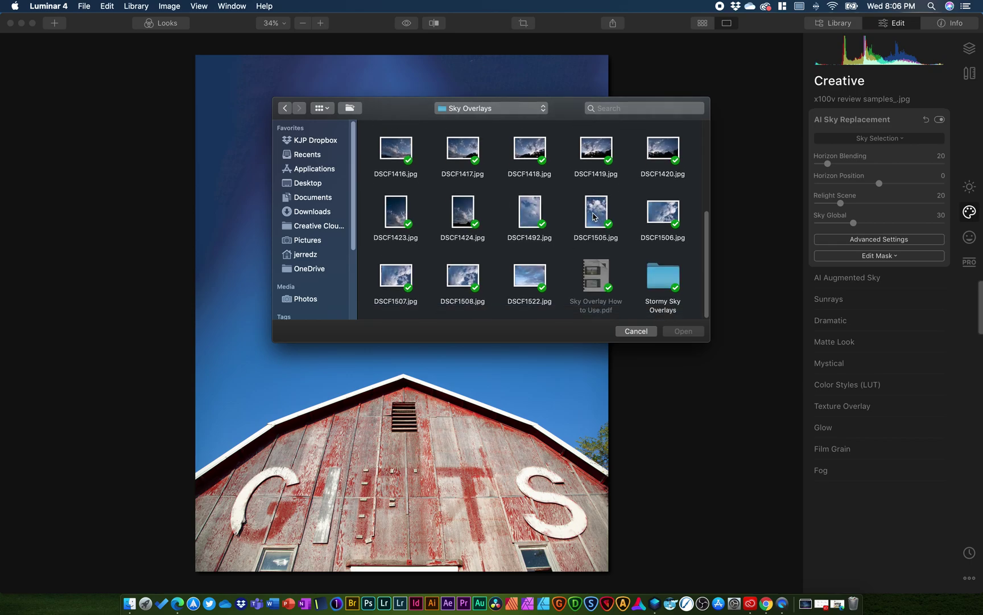
pyautogui.doubleClick(597, 214)
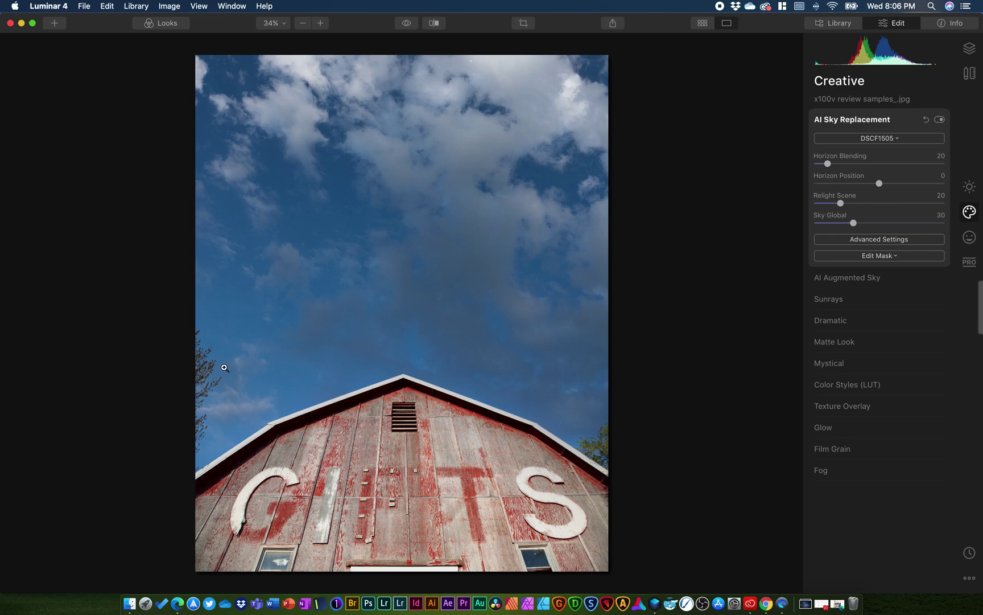
# - Compare the sky replacement off and on, and set its Sky Temperature to 18 and Sky Exposure to 74
pyautogui.click(940, 121)
pyautogui.click(941, 122)
pyautogui.click(447, 349)
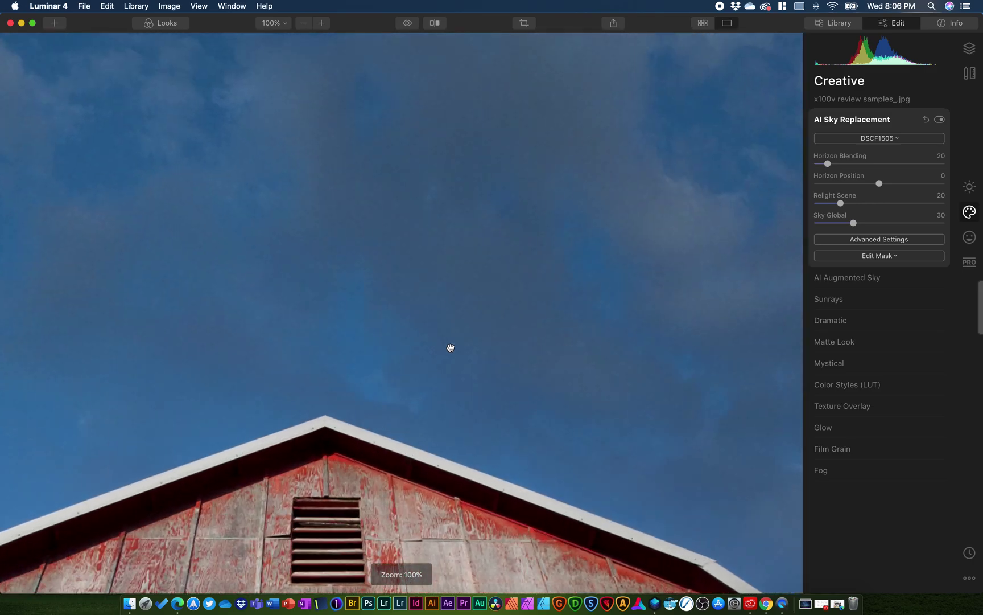
pyautogui.click(513, 231)
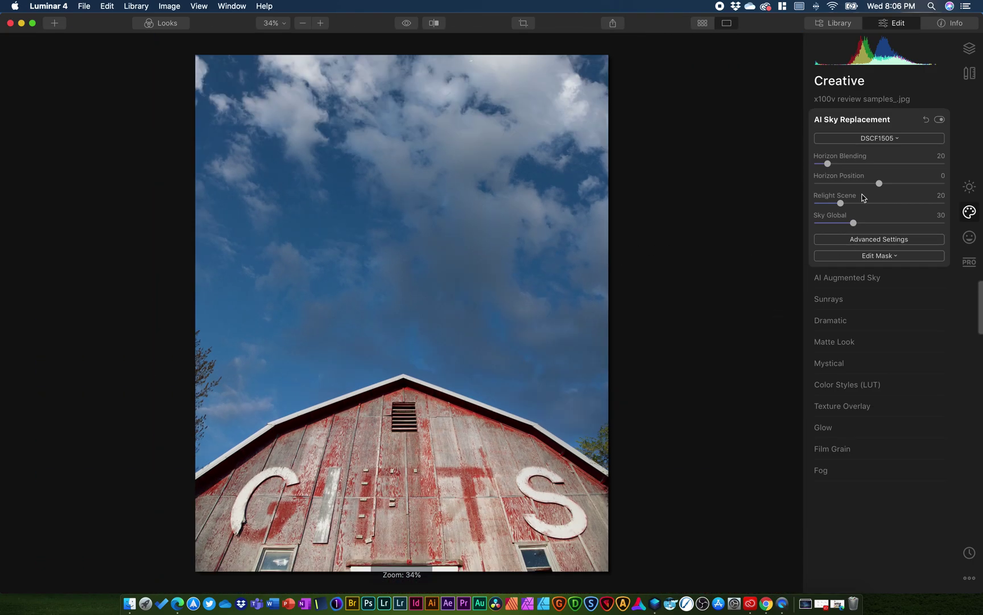
pyautogui.click(875, 240)
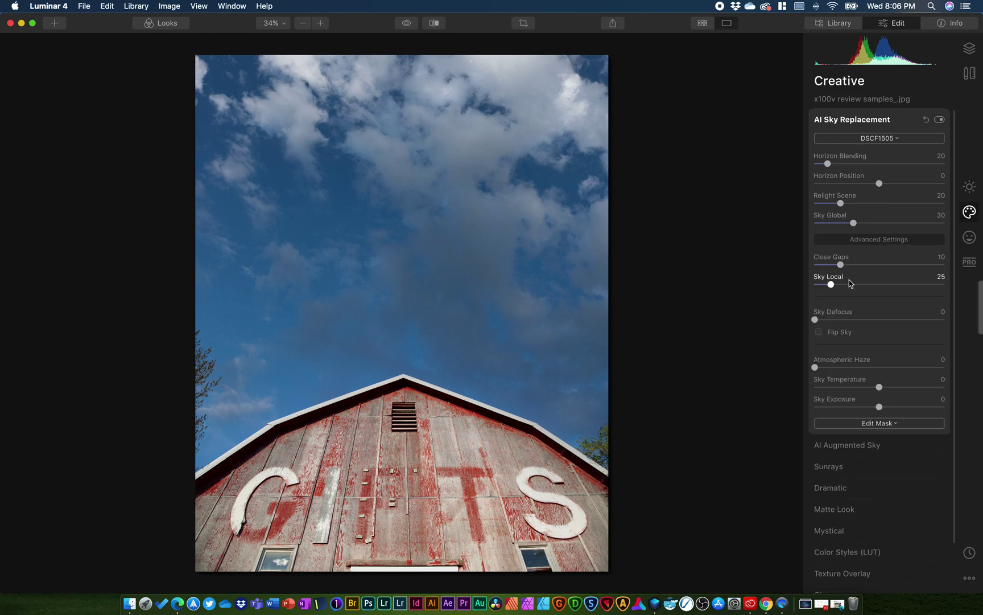
pyautogui.moveTo(879, 406)
pyautogui.mouseDown()
pyautogui.moveTo(927, 413)
pyautogui.moveTo(908, 392)
pyautogui.moveTo(892, 393)
pyautogui.mouseUp()
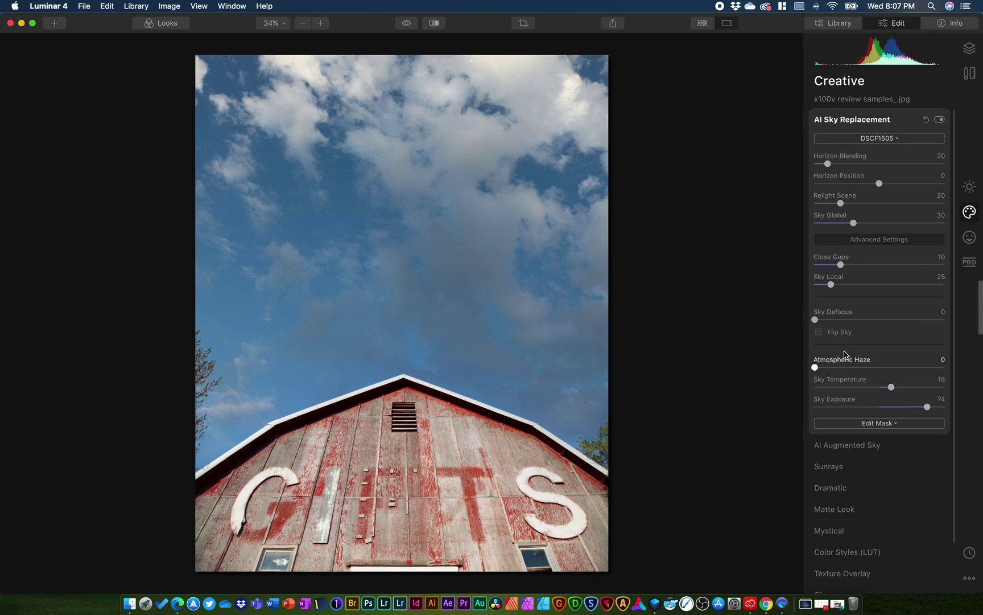
# - Try Sky Defocus and return it to 0, and raise Sky Exposure to 99 after inspecting the sky and roof edges
pyautogui.click(834, 322)
pyautogui.moveTo(834, 321); pyautogui.dragTo(815, 322)
pyautogui.click(601, 450)
pyautogui.moveTo(329, 312); pyautogui.dragTo(530, 174)
pyautogui.moveTo(407, 44); pyautogui.dragTo(407, 351)
pyautogui.moveTo(342, 197); pyautogui.dragTo(538, 371)
pyautogui.click(538, 371)
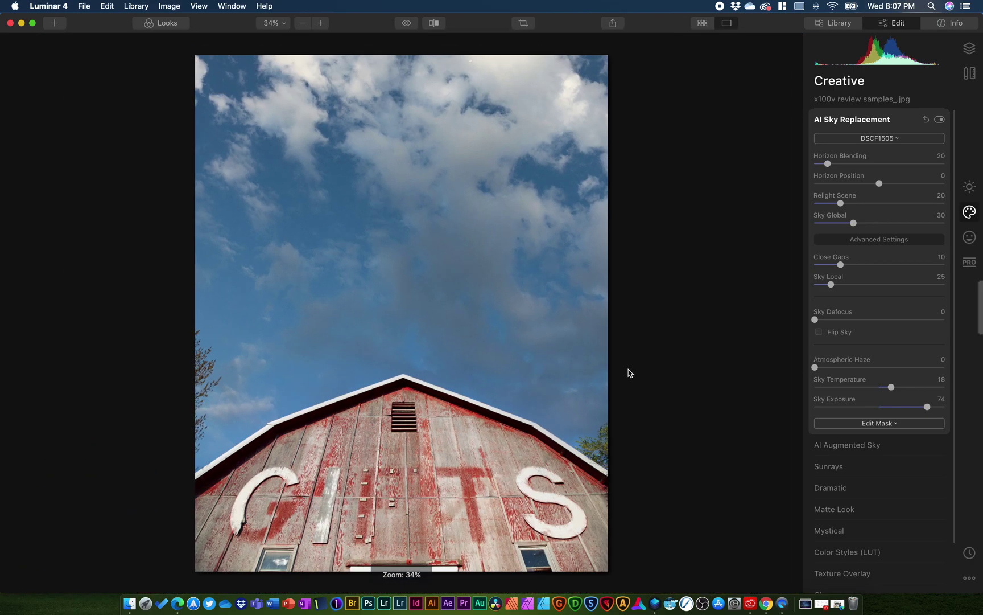
pyautogui.moveTo(927, 408); pyautogui.dragTo(943, 408)
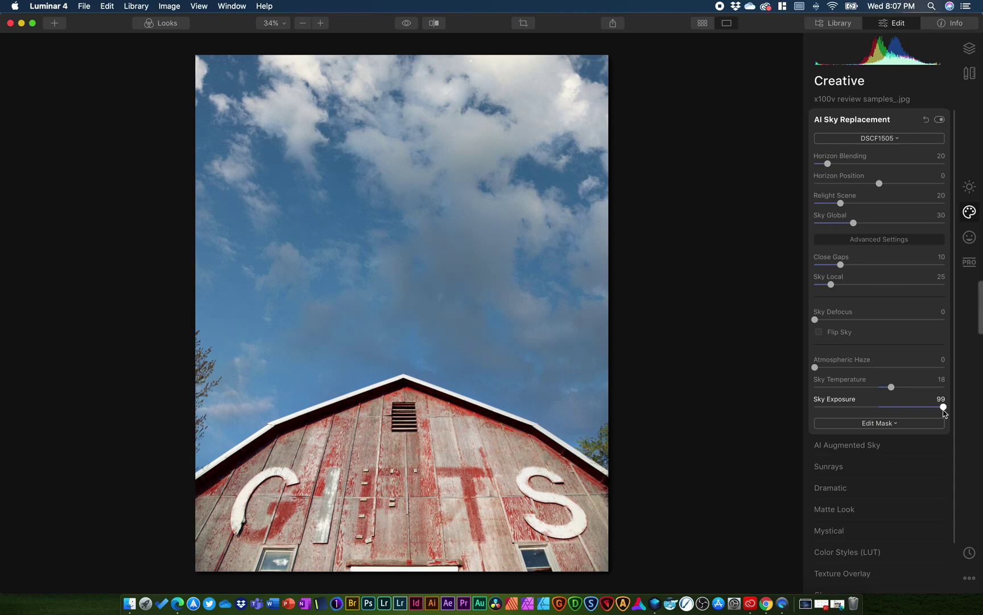
# - Set Smart Contrast to 52 in the Light adjustments
pyautogui.click(962, 193)
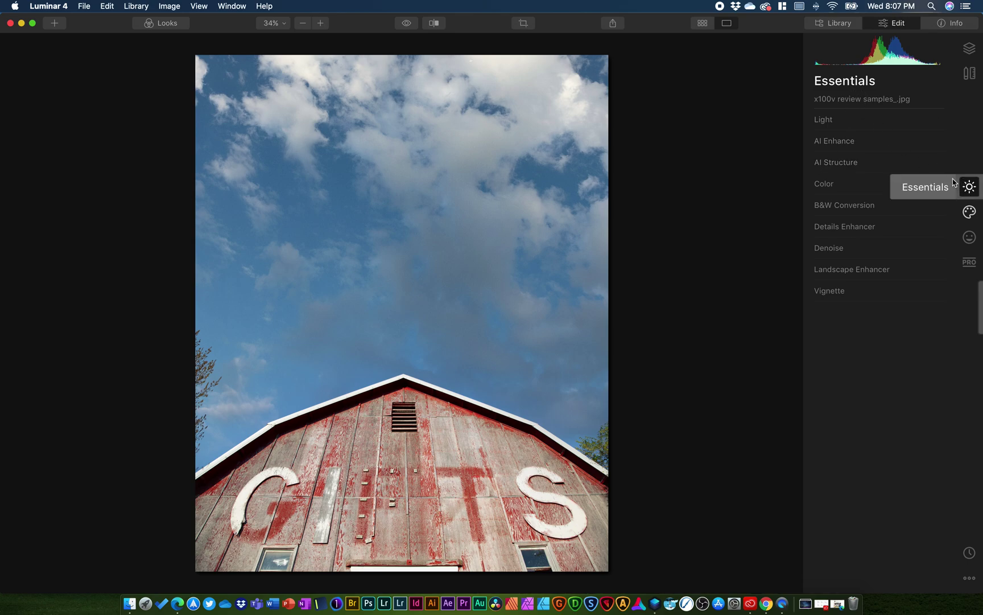
pyautogui.click(878, 121)
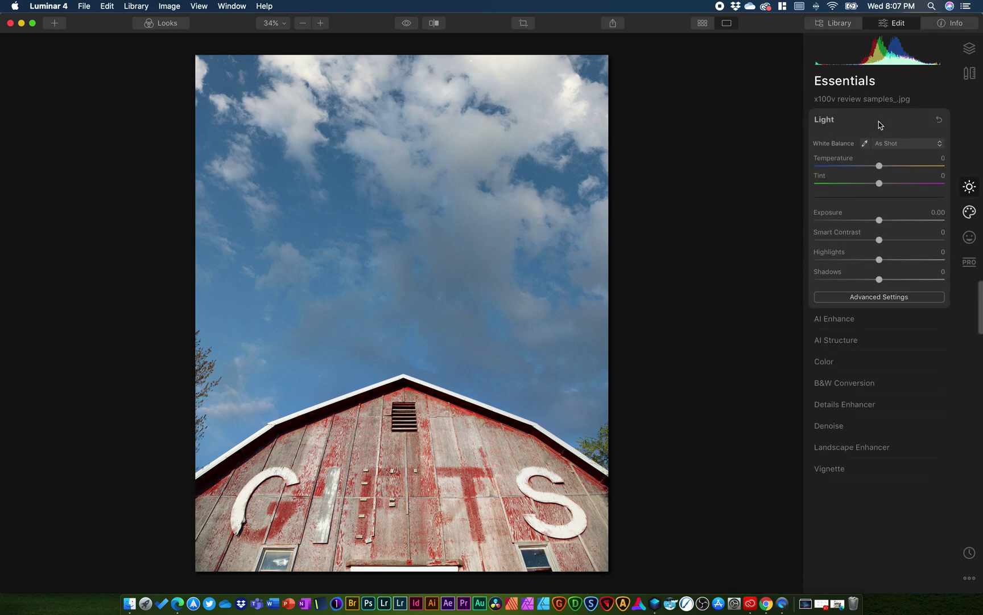
pyautogui.click(897, 241)
pyautogui.moveTo(897, 242); pyautogui.dragTo(913, 241)
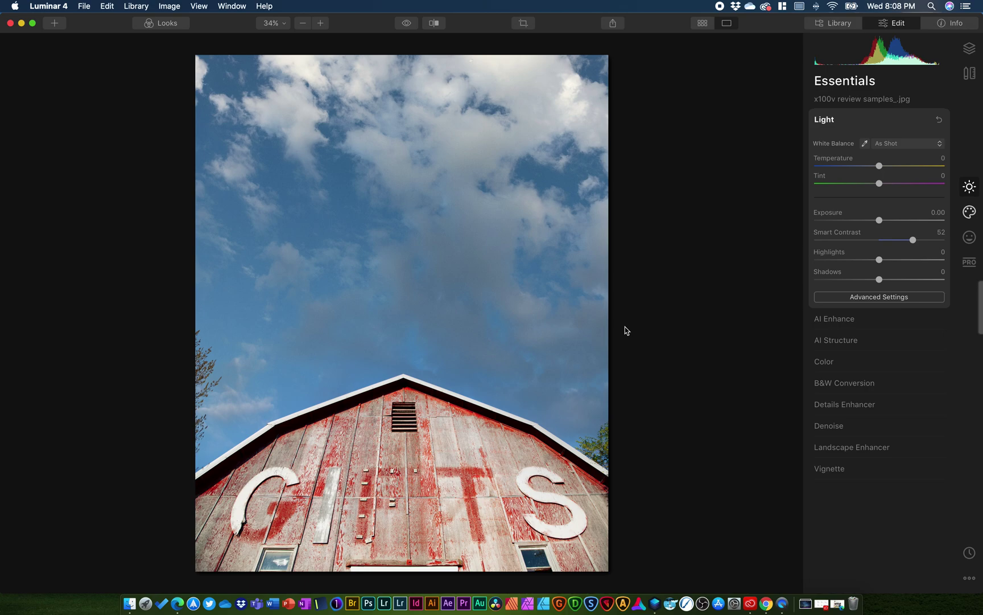
# - Export the photo to the Desktop as "gifts instagram photo" in JPEG format at quality 100 with sRGB color space
pyautogui.click(83, 6)
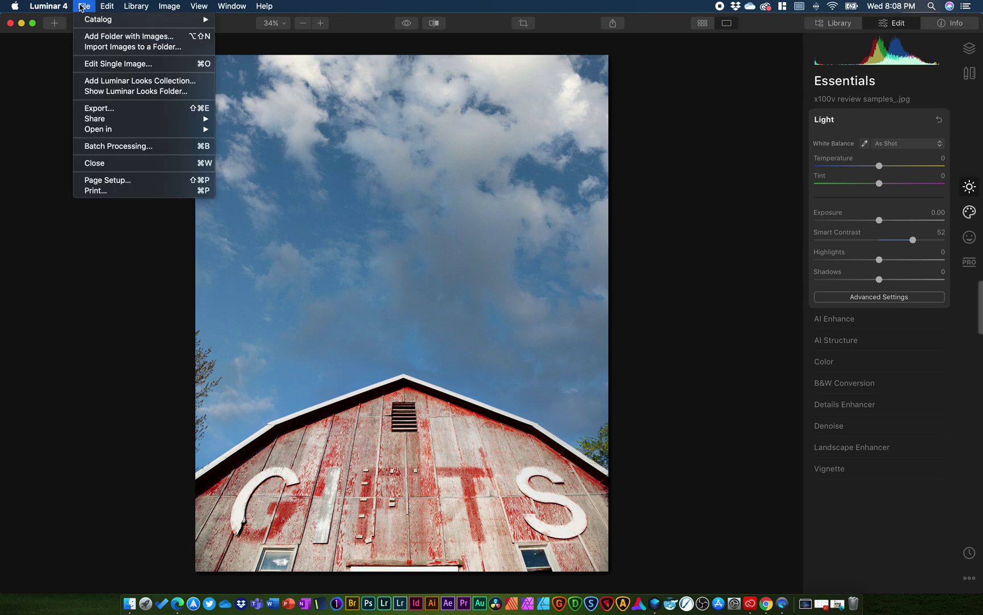
pyautogui.click(96, 109)
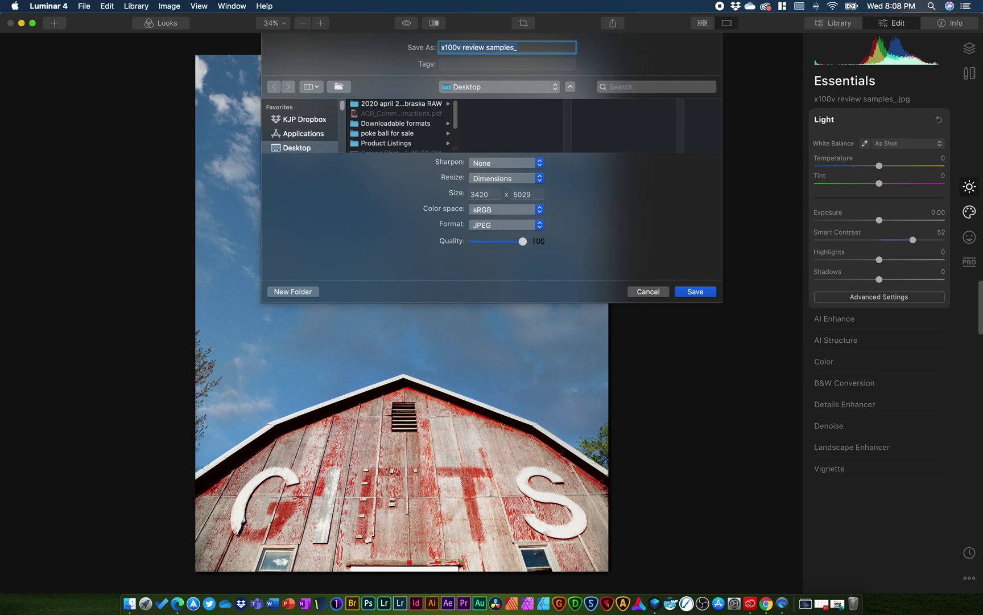
pyautogui.write('gifts instagram photo')
pyautogui.click(699, 292)
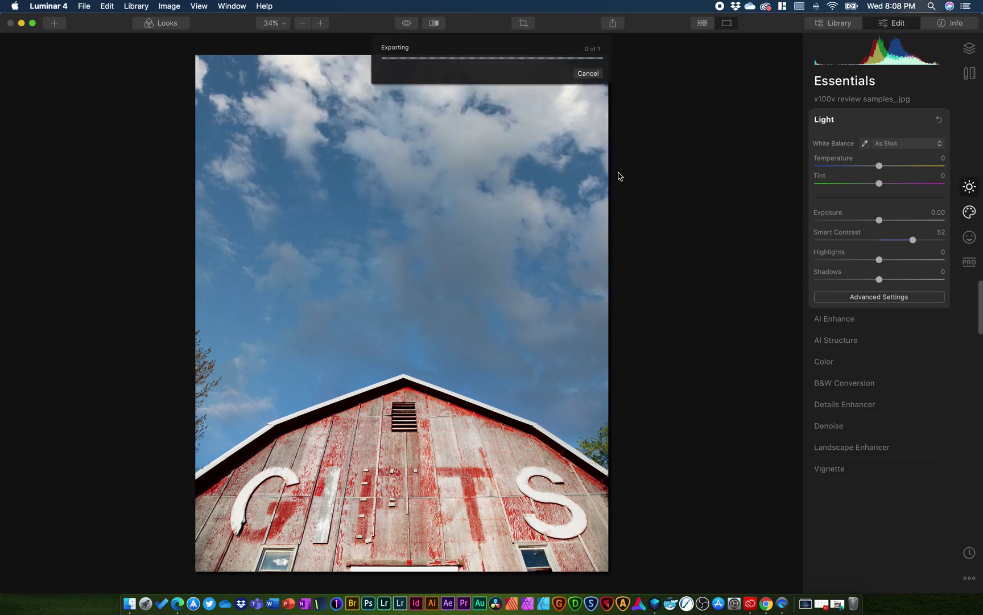